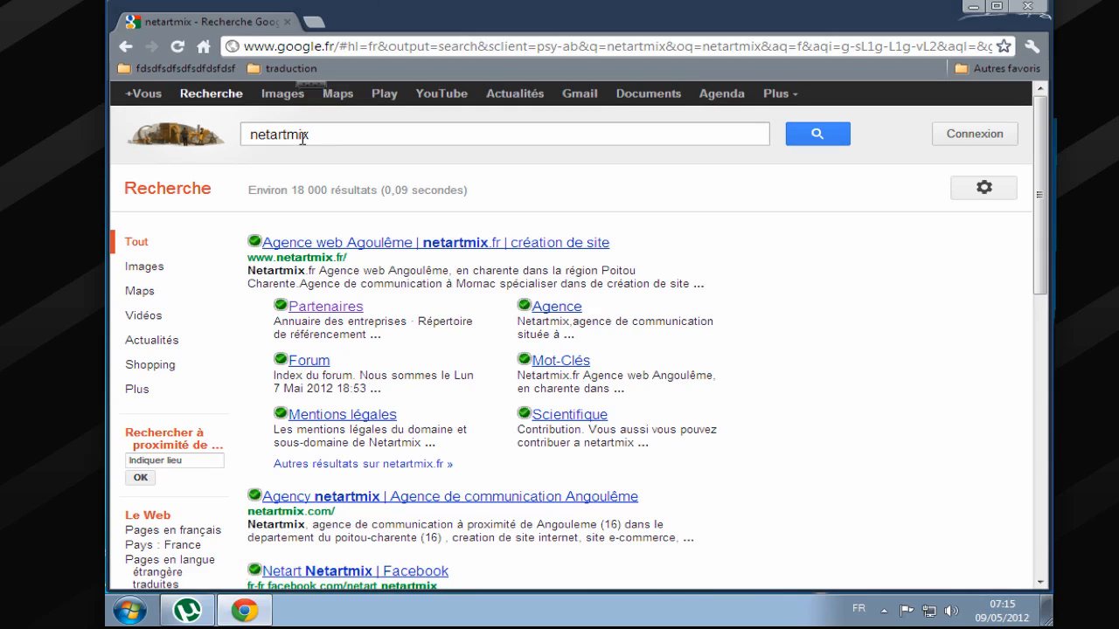
Replace the existing web search query with aida64
drag(305, 135, 254, 135)
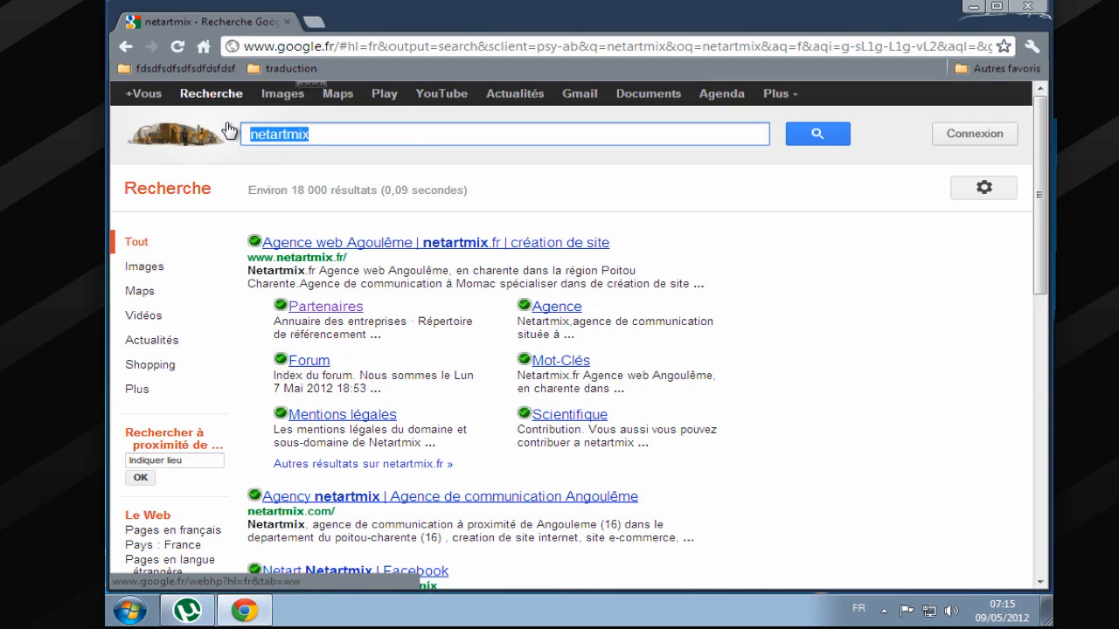
text(aide)
key(BackSpace)
text(a)
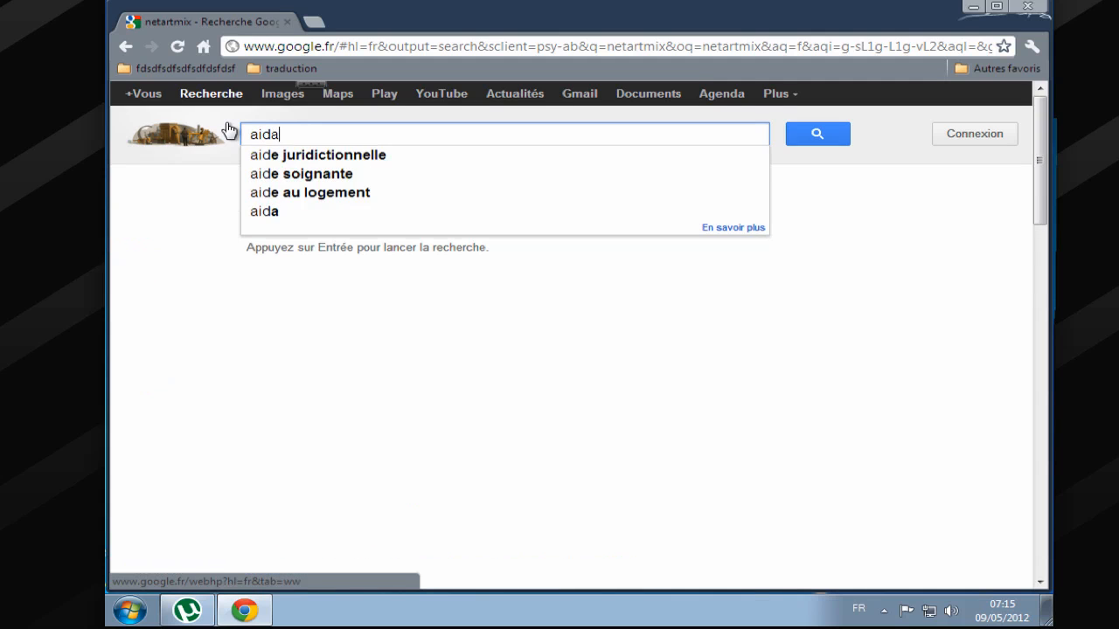
text(6)
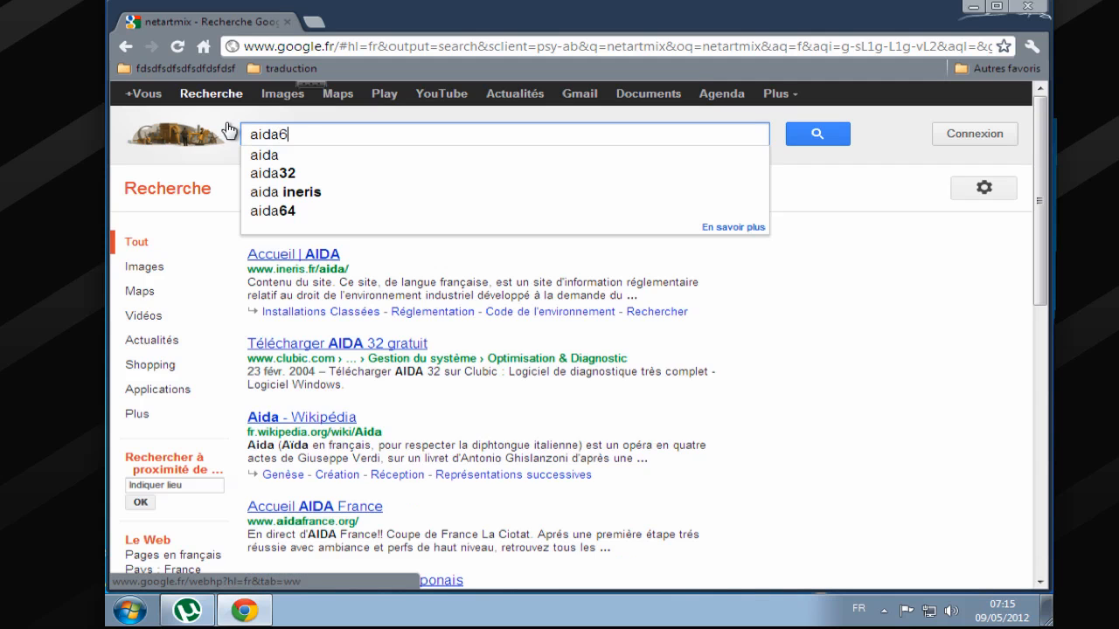
text(4)
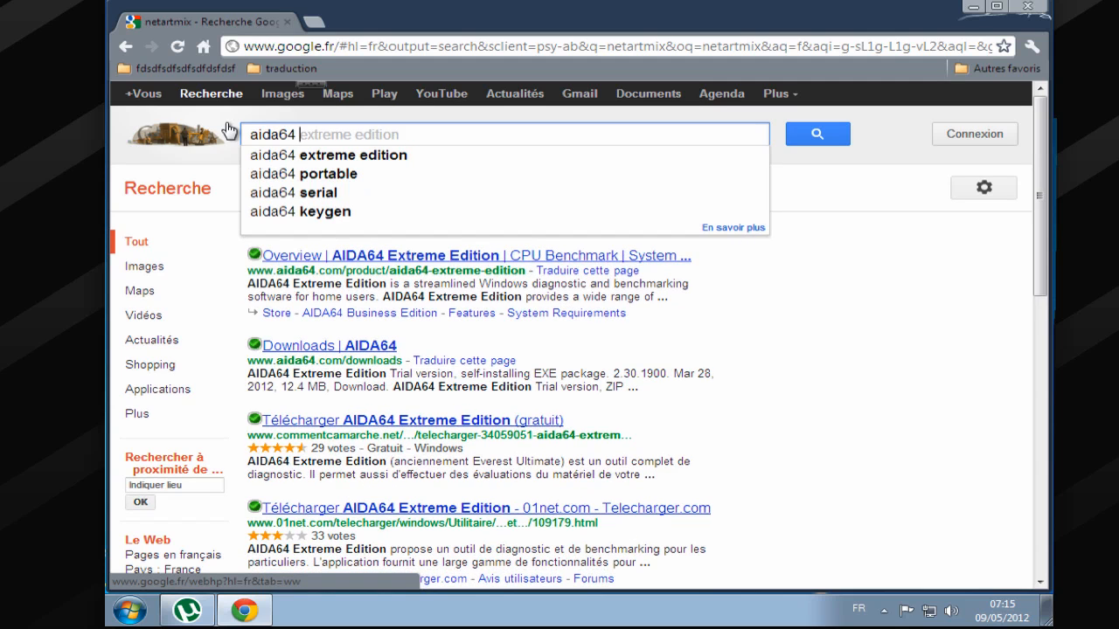
Open the 01net result for AIDA64 Extreme Edition, start its free download and decline the newsletter offer
click(559, 516)
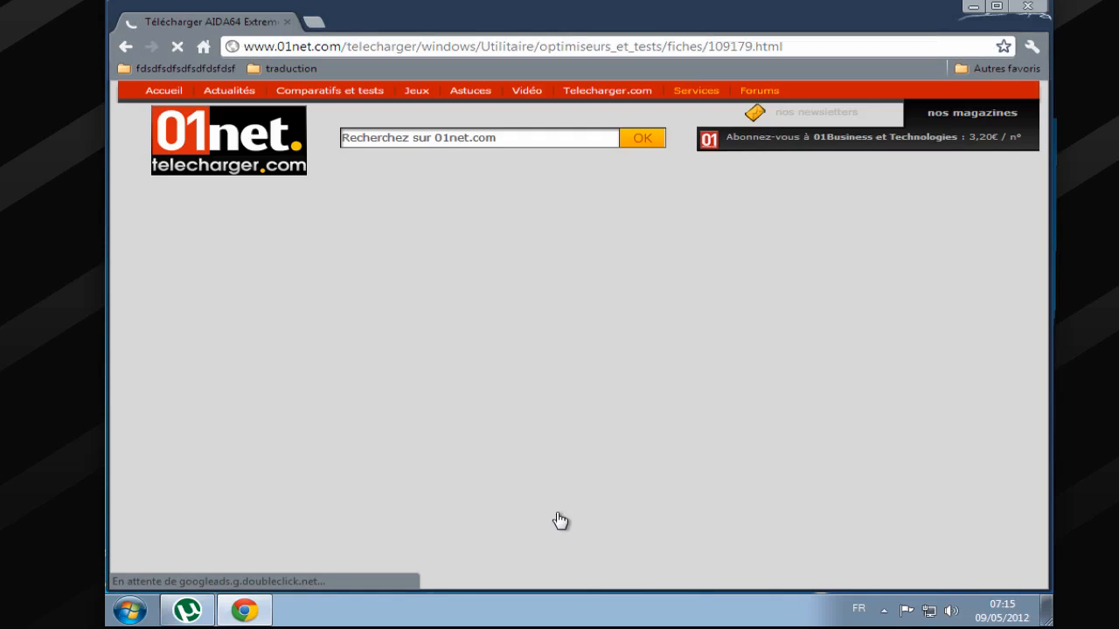
scroll(370, 295, down, 3)
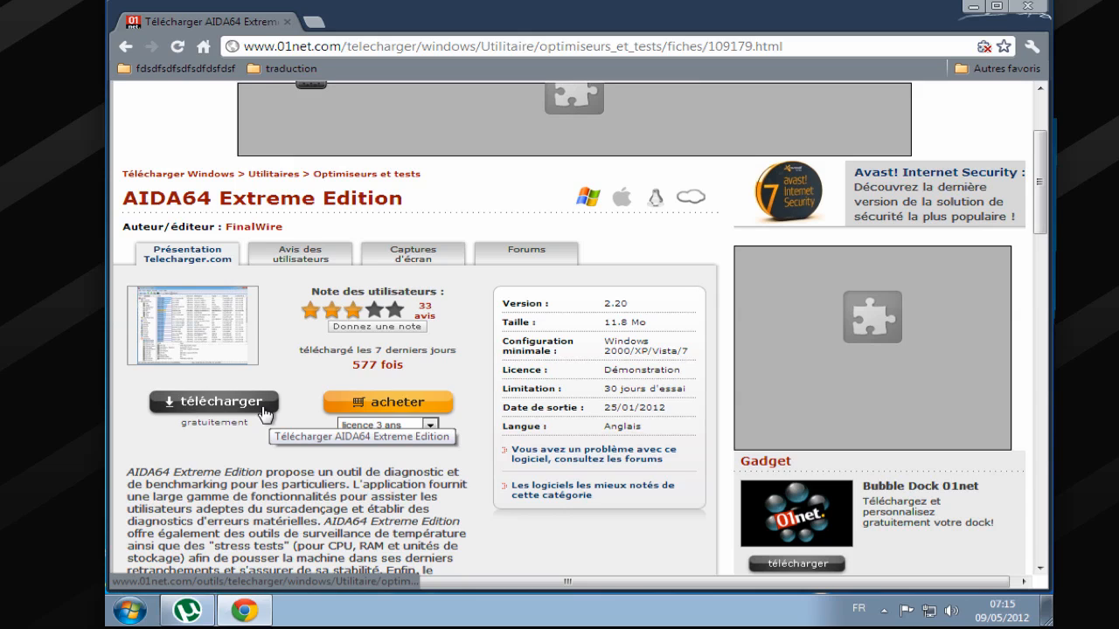
click(262, 413)
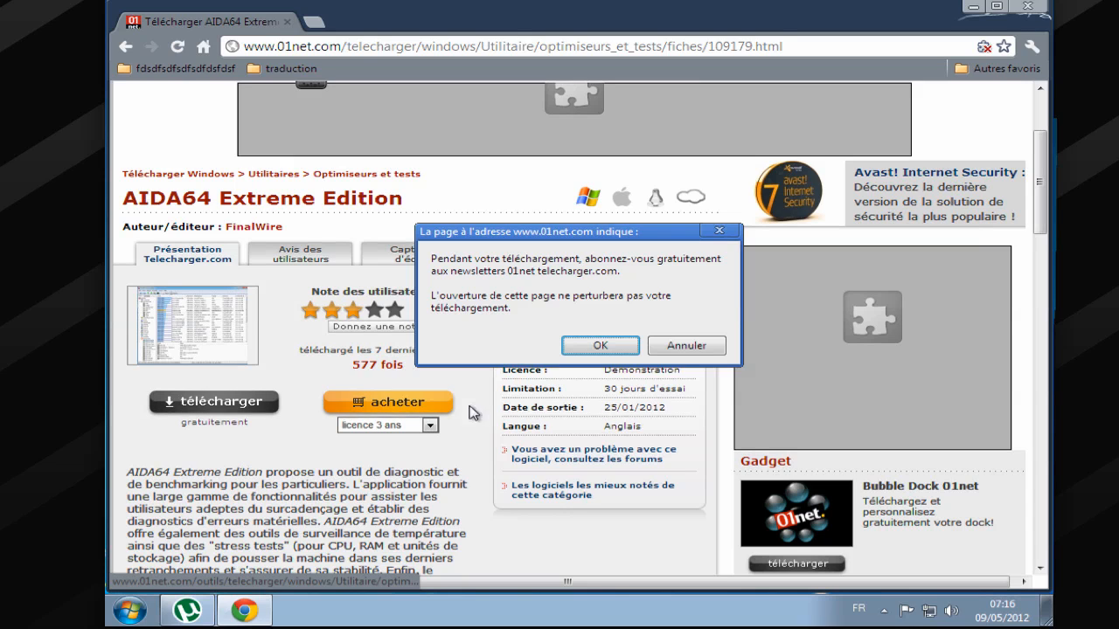
click(698, 352)
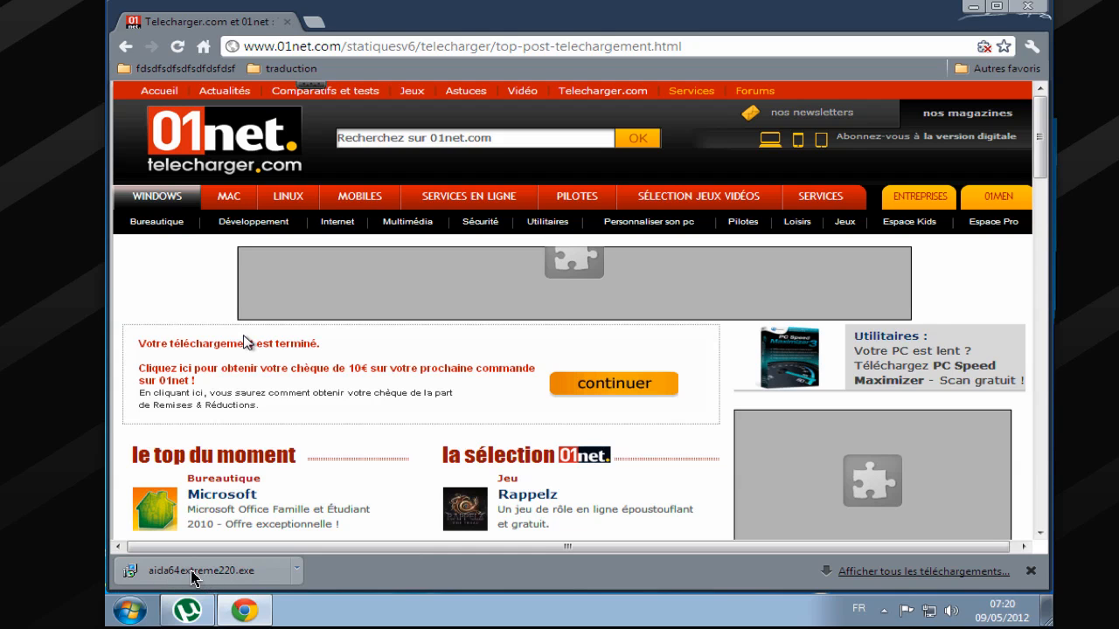
Open the personal user folder, locate its Téléchargements folder and close the window
click(129, 610)
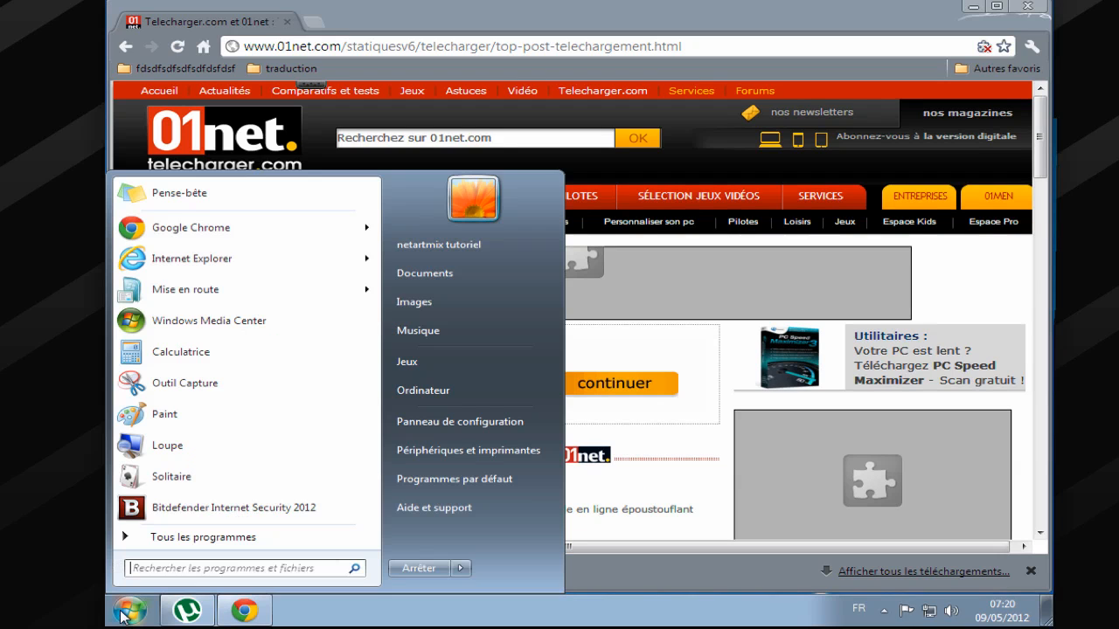
click(471, 249)
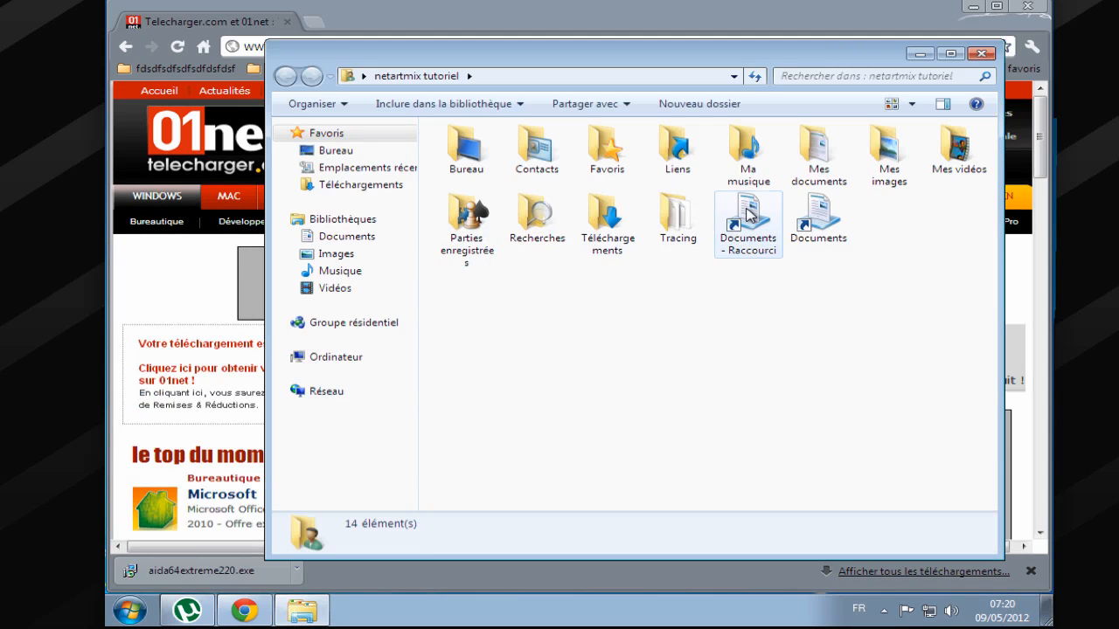
click(621, 220)
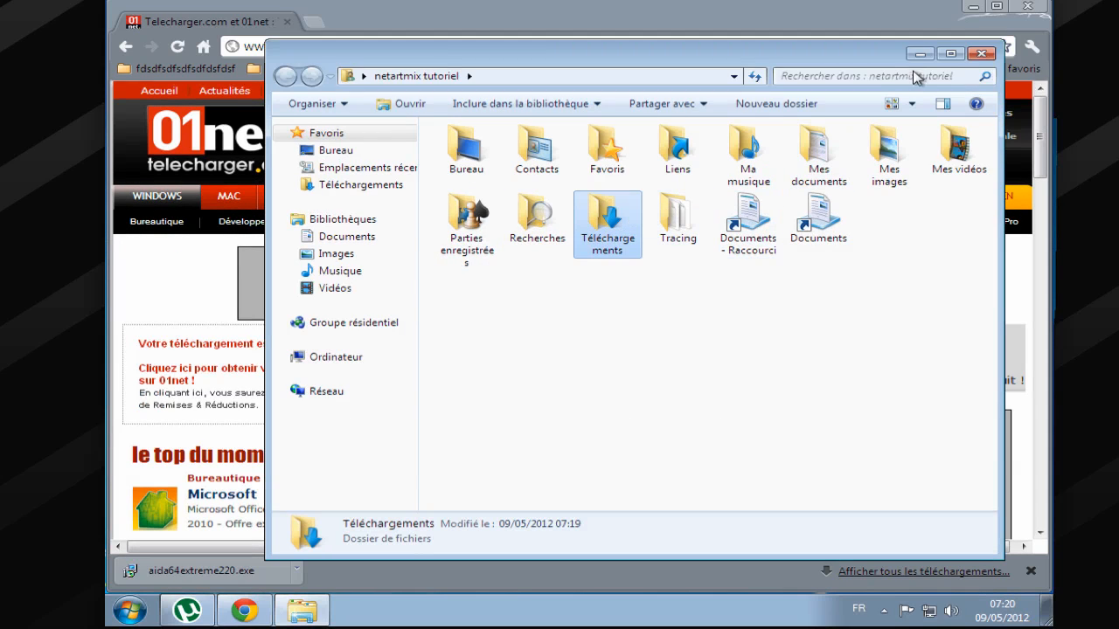
click(981, 53)
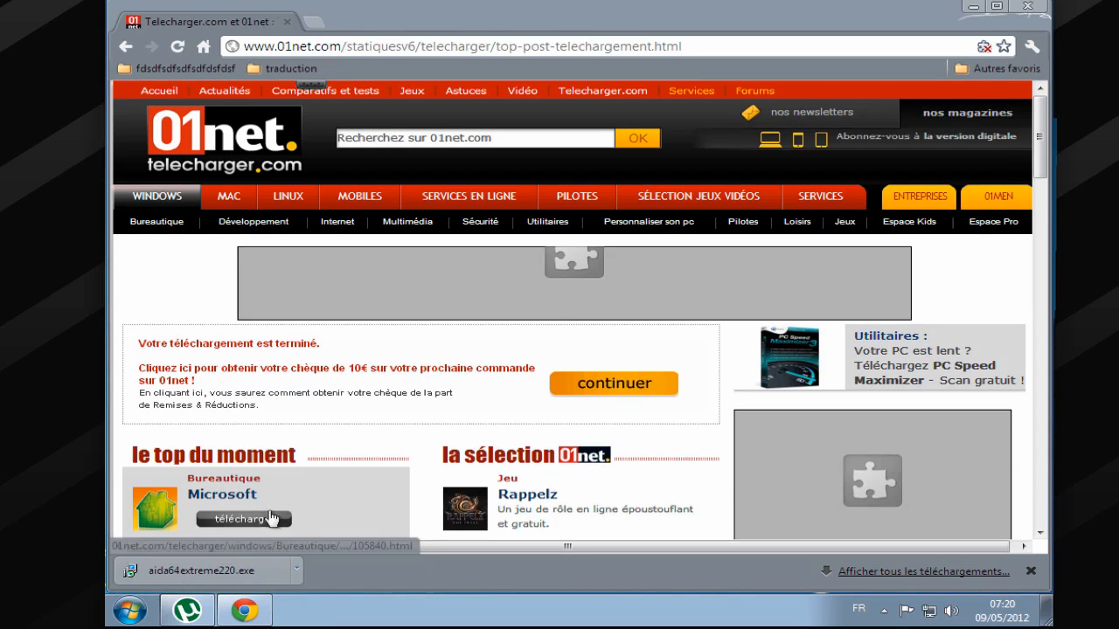
Launch the downloaded aida64extreme220.exe installer, answer the security prompt and close the browser
click(226, 570)
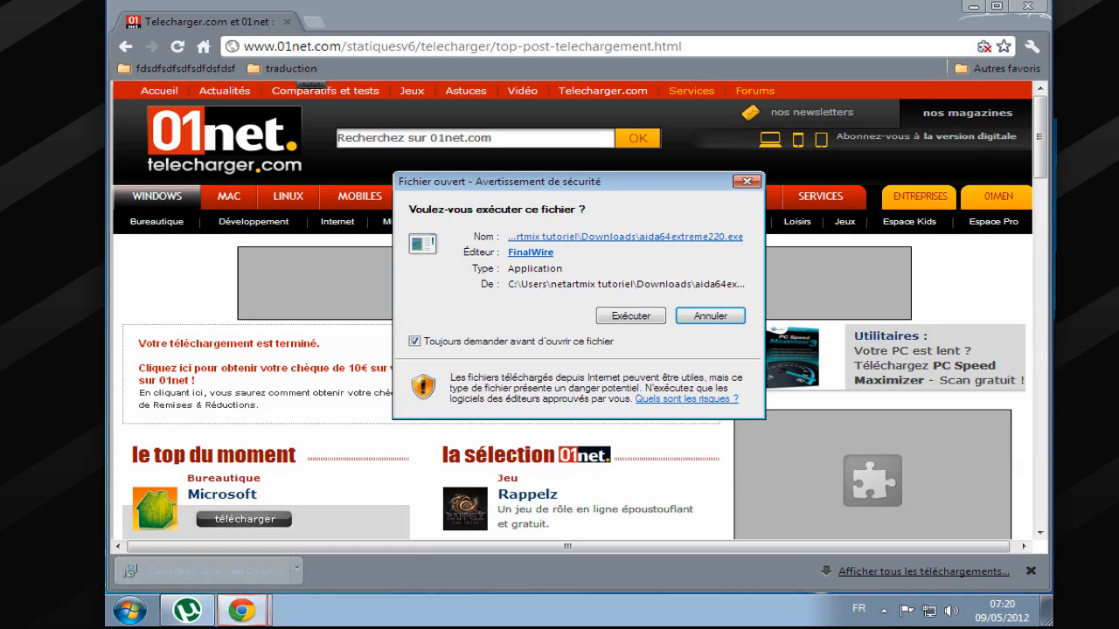
click(717, 319)
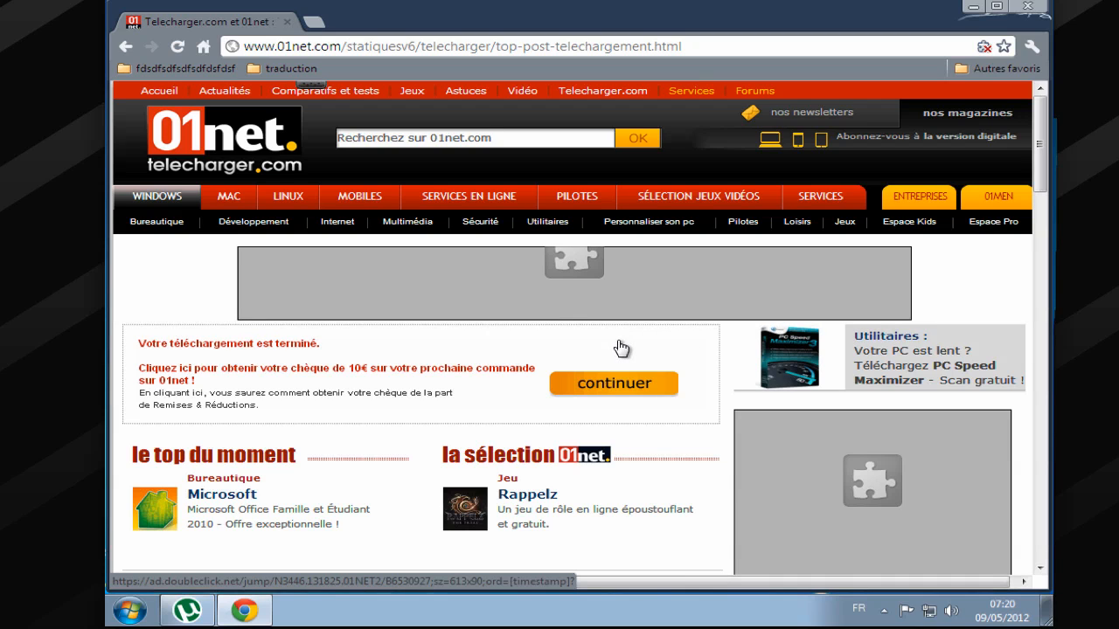
click(1024, 7)
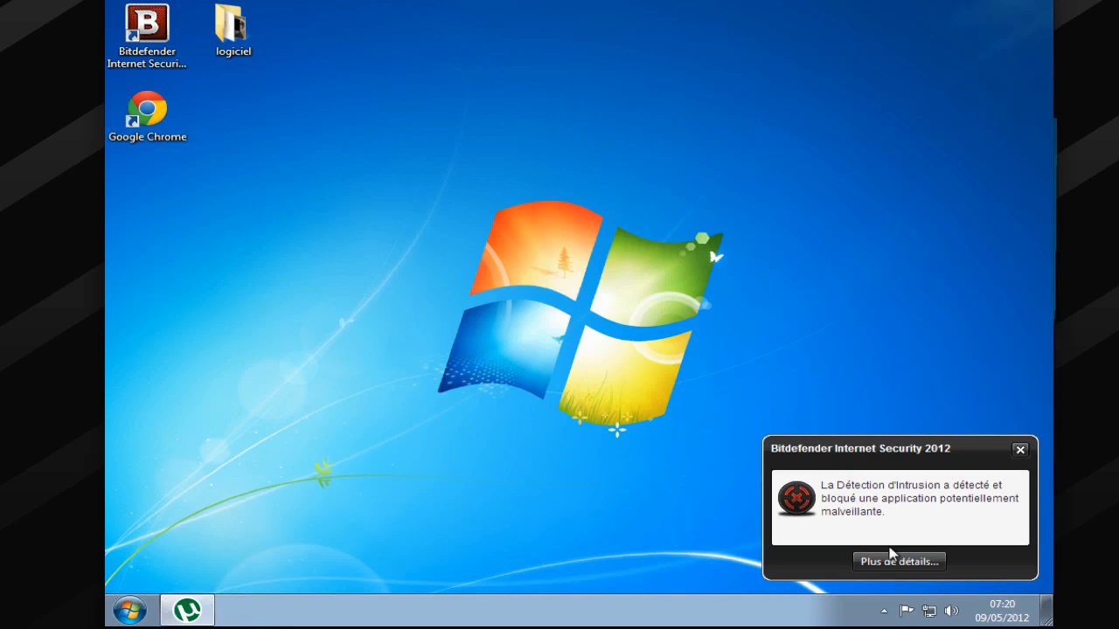
Authorize the most recently blocked AIDA64 installer process in Bitdefender's intrusion detection events and minimize the security window
click(891, 560)
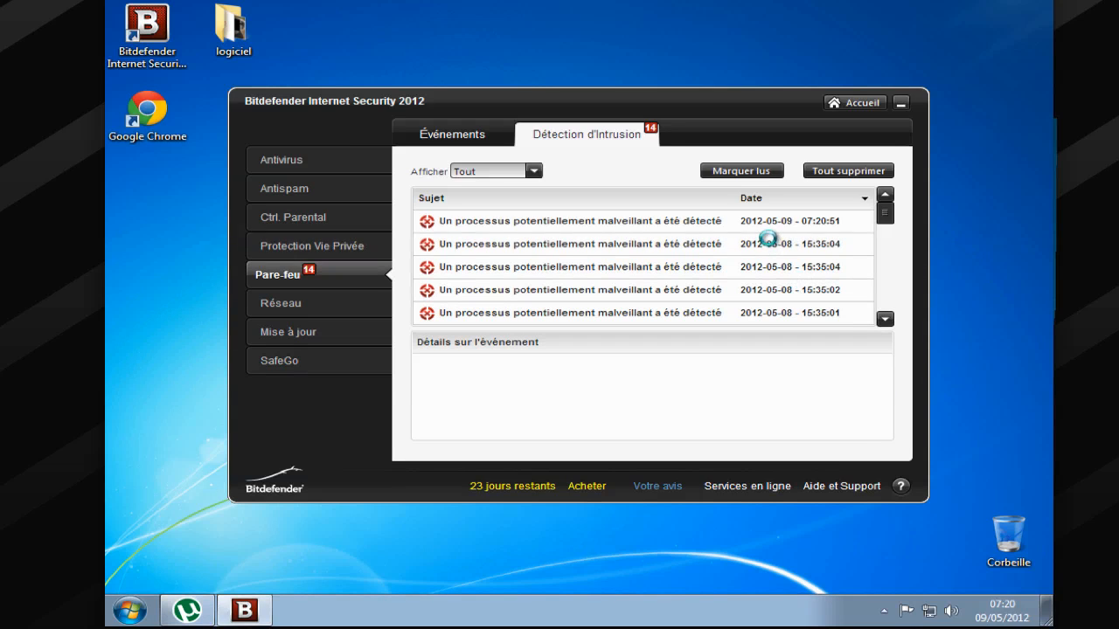
click(769, 229)
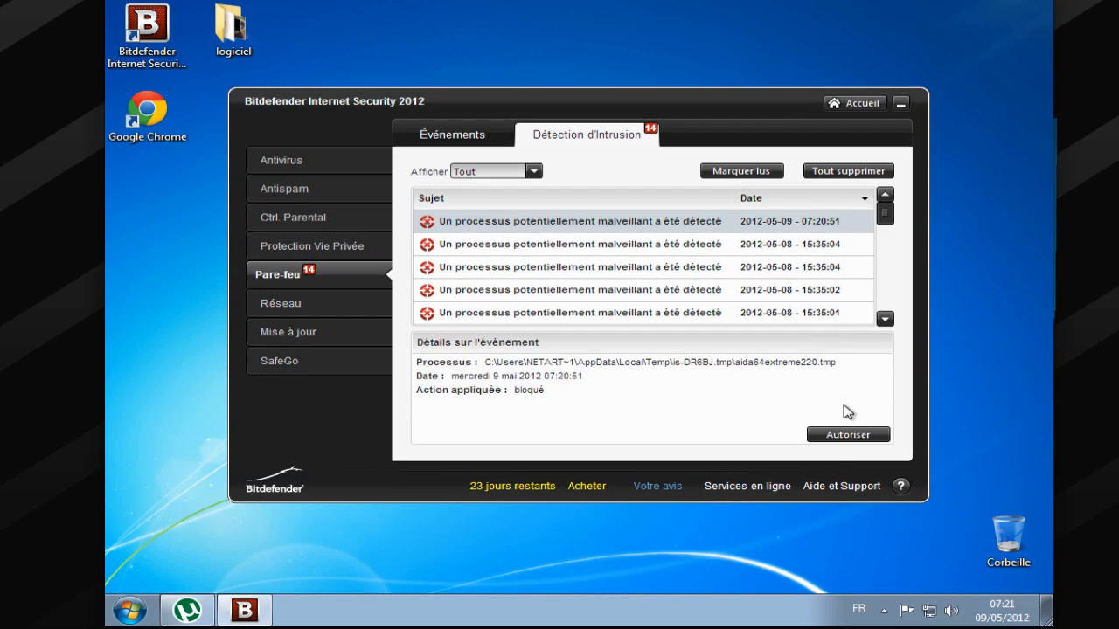
click(853, 434)
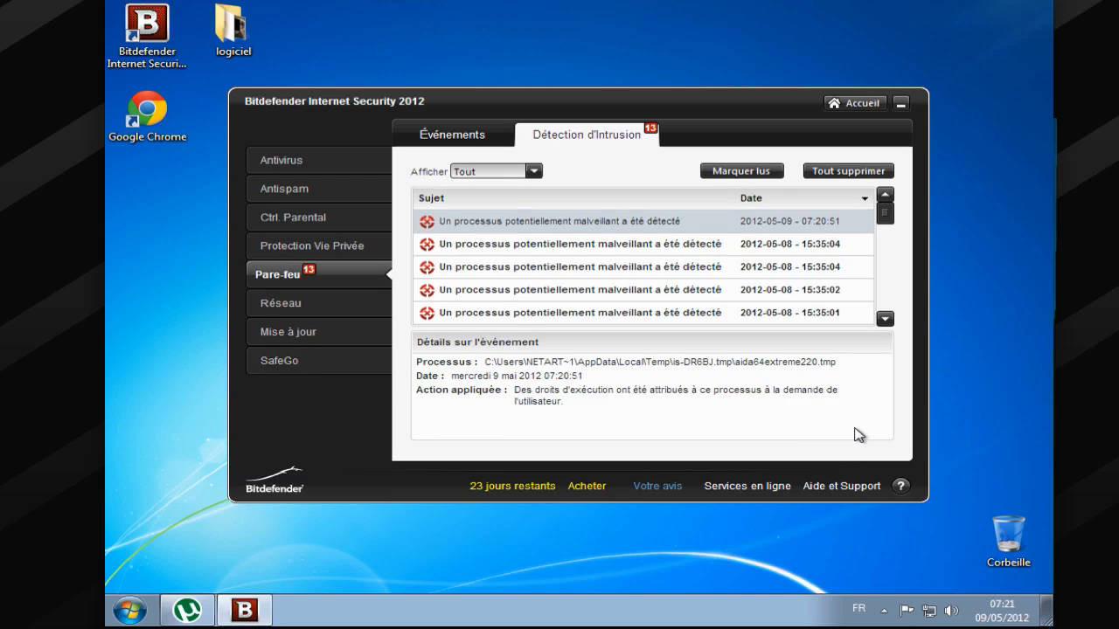
click(900, 104)
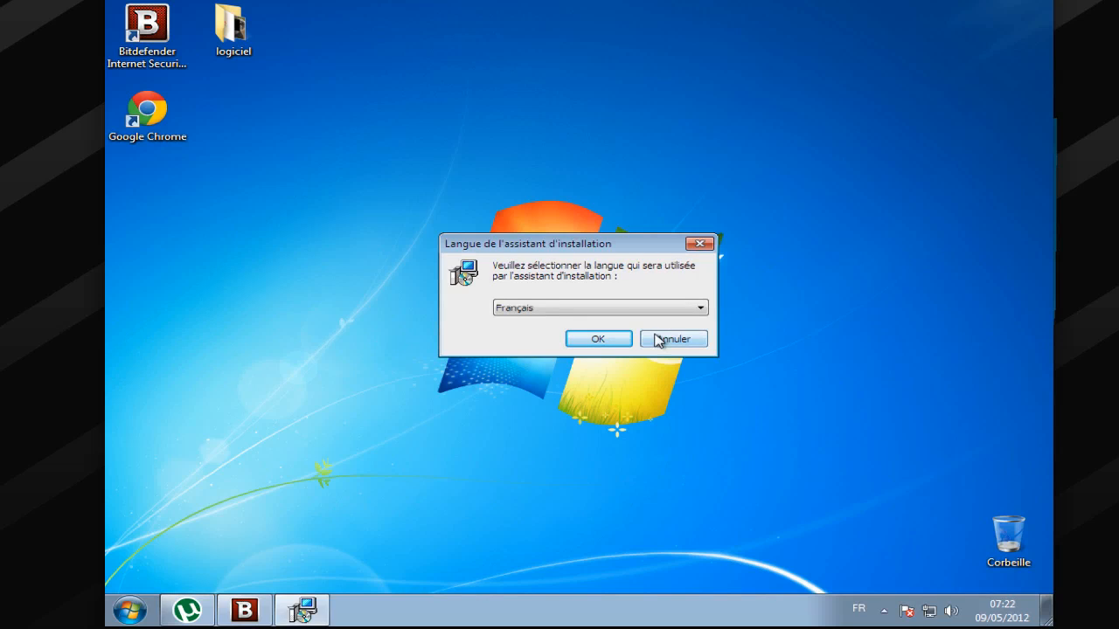
Start the AIDA64 Extreme Edition setup in Français and accept the licence agreement
click(623, 338)
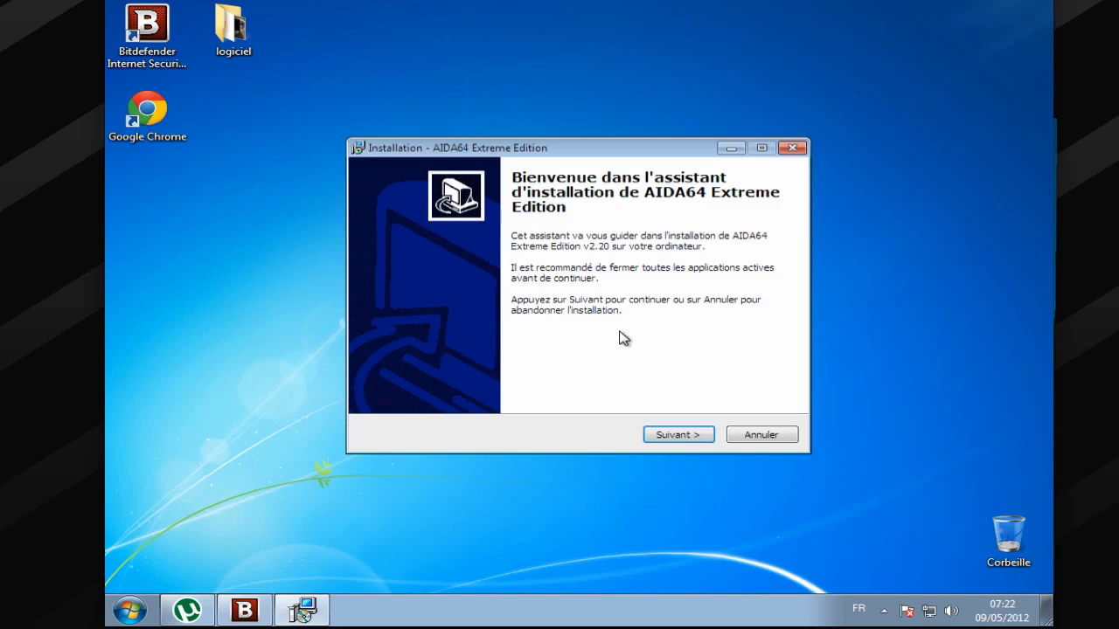
click(680, 434)
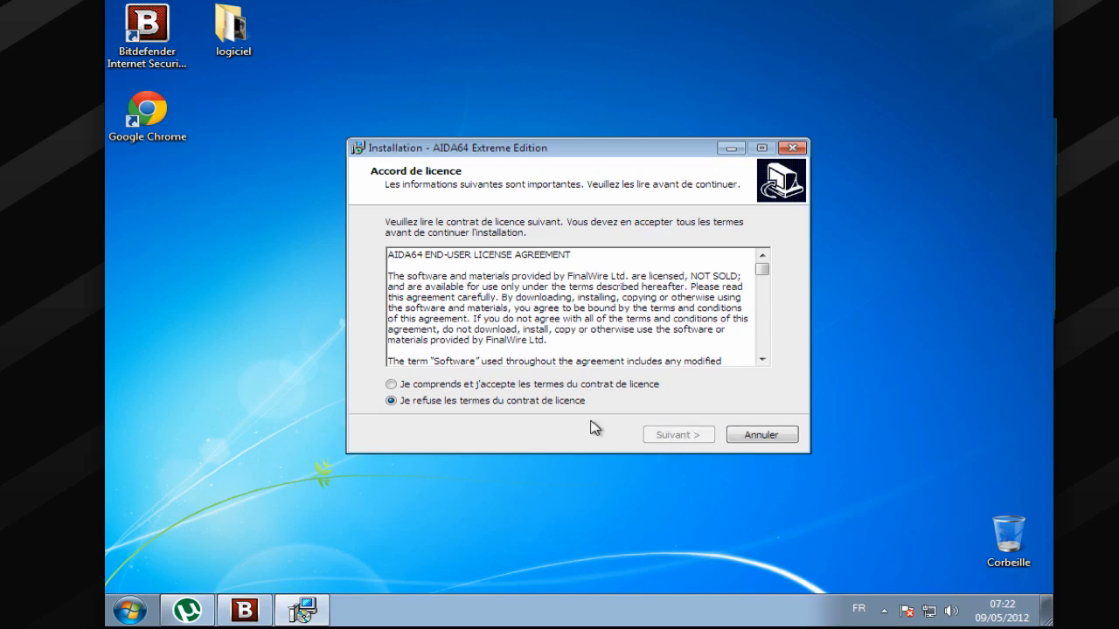
click(564, 384)
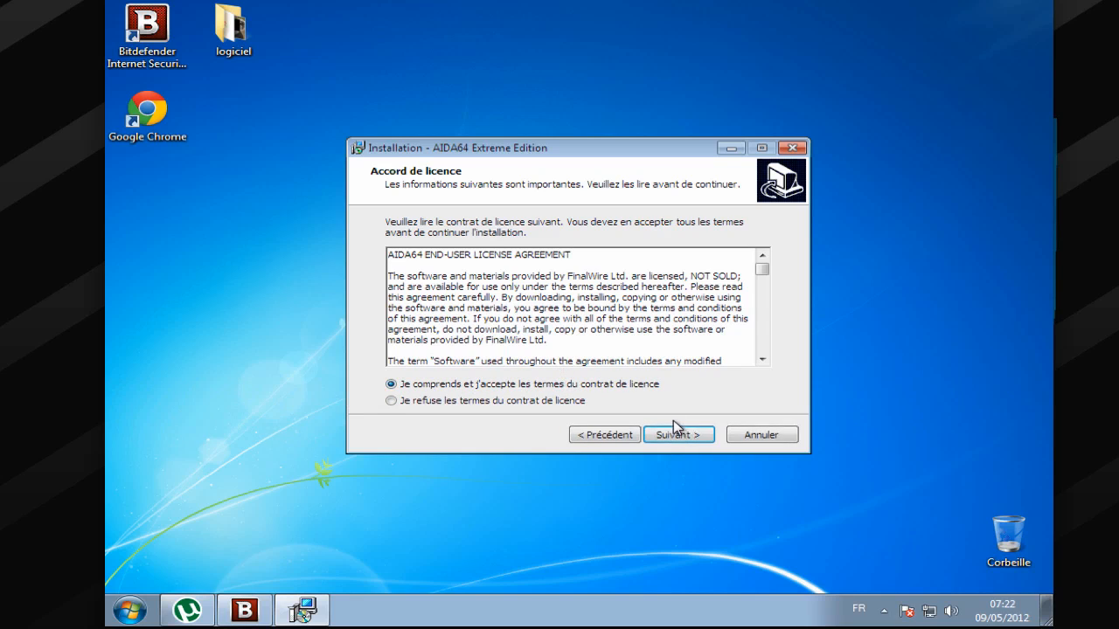
click(679, 435)
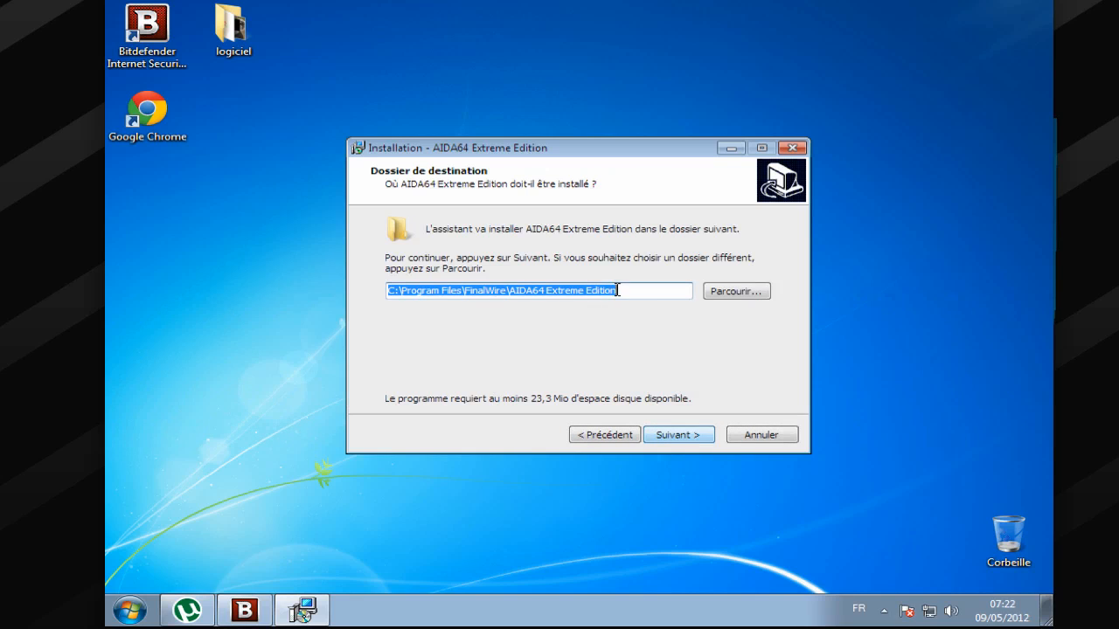
Install AIDA64 with the default destination and Start menu folders, creating both desktop and Quick Launch icons
click(673, 437)
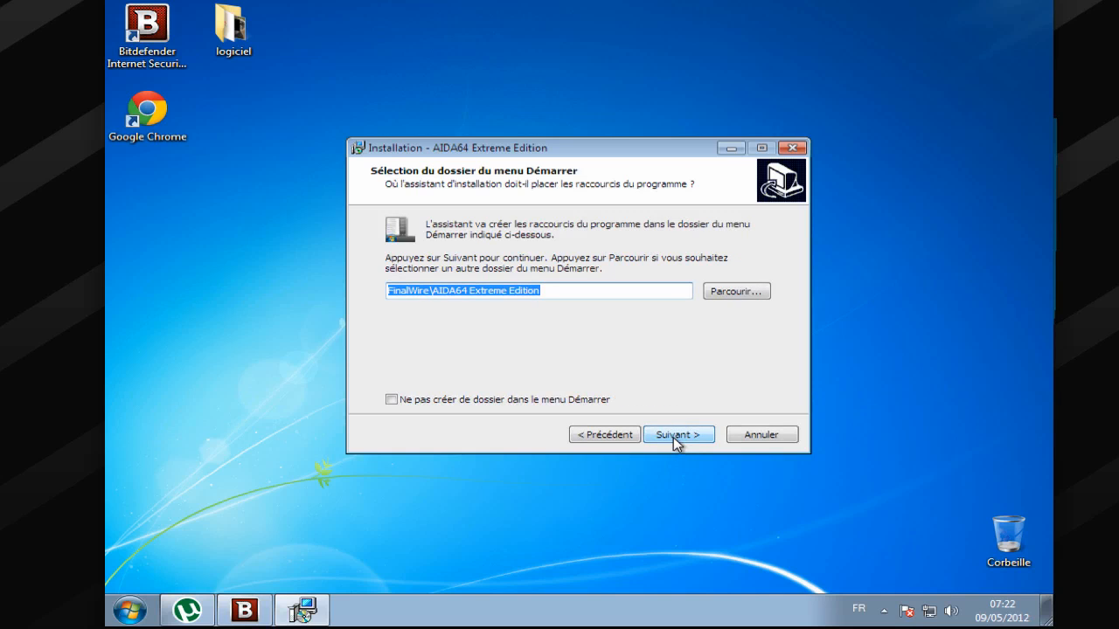
click(673, 437)
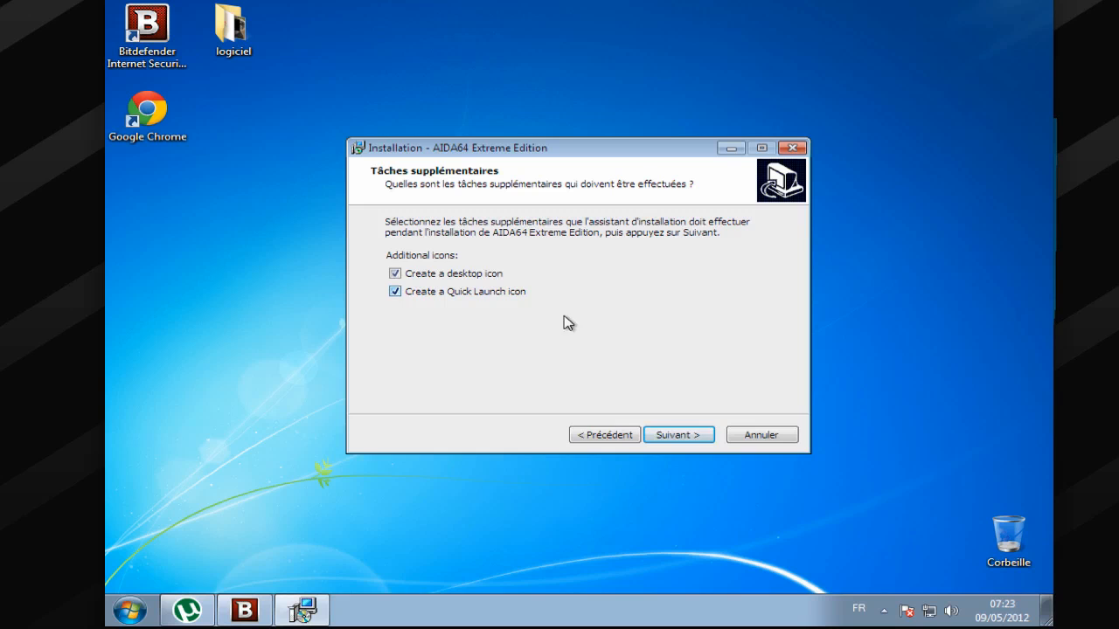
click(685, 434)
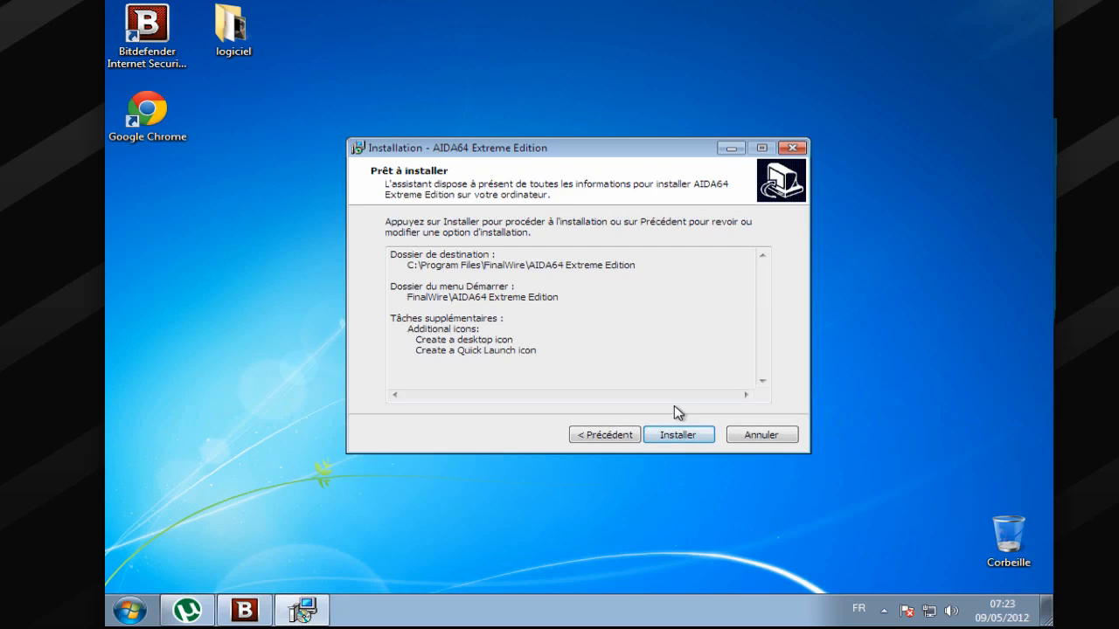
click(694, 436)
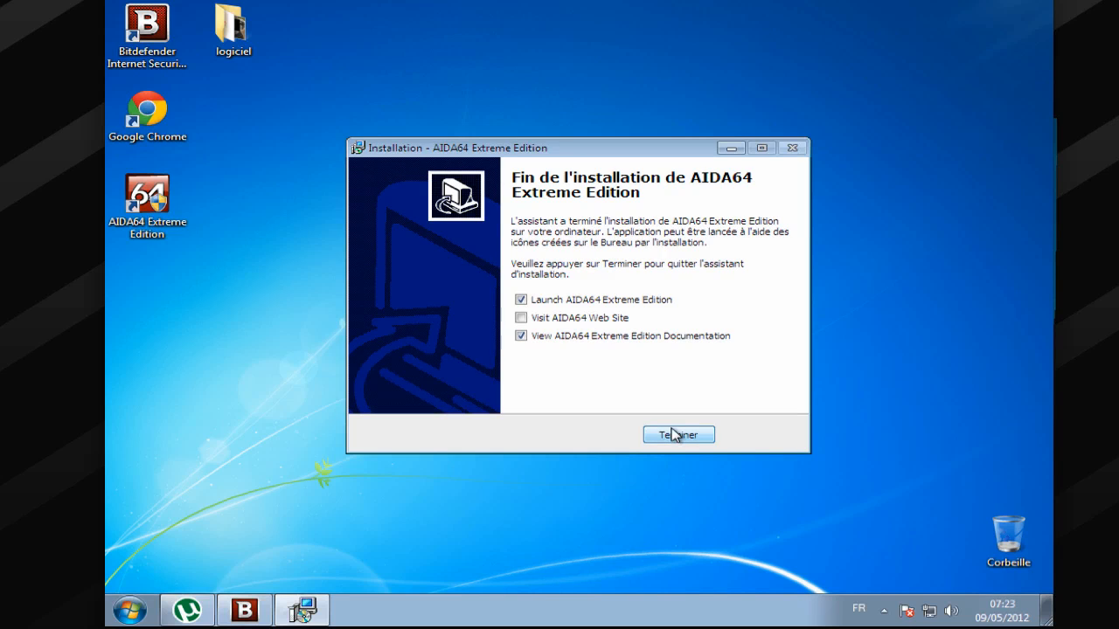
Finish the setup with AIDA64 and its documentation launching, close the manual and dismiss the trial notice
click(671, 434)
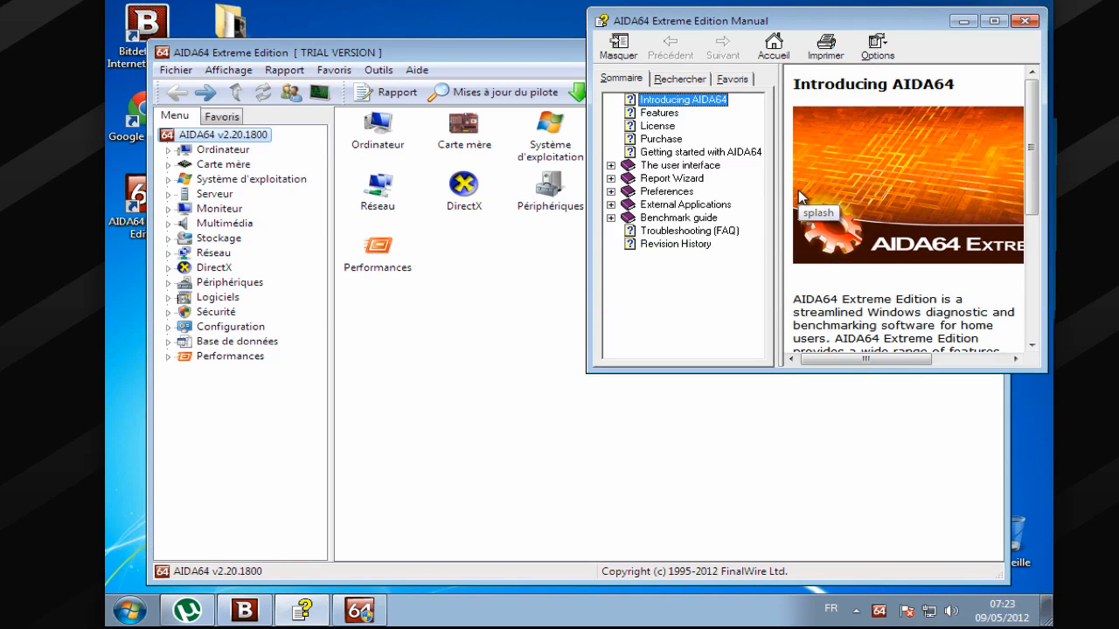
click(1027, 22)
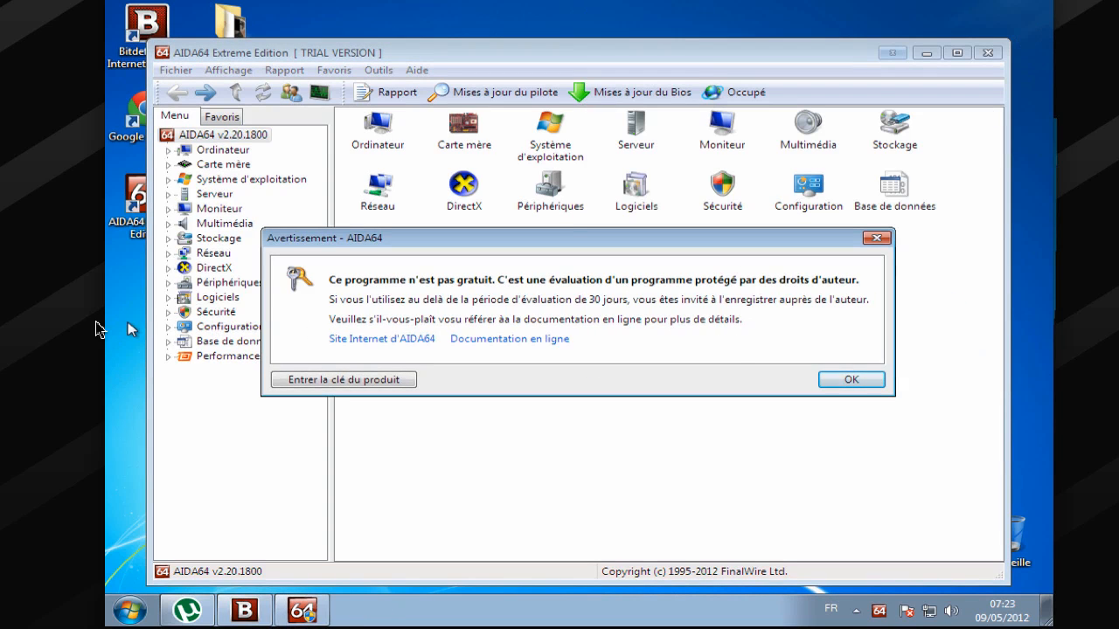
click(855, 383)
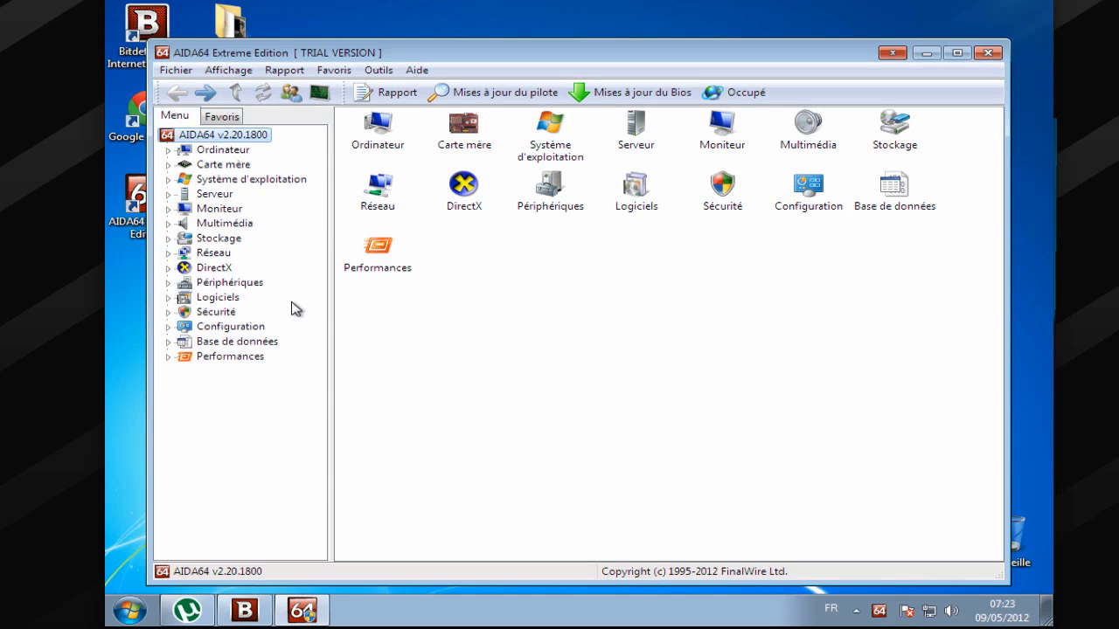
Open the Résumé page under Ordinateur and examine the system, motherboard, display and storage details
click(167, 150)
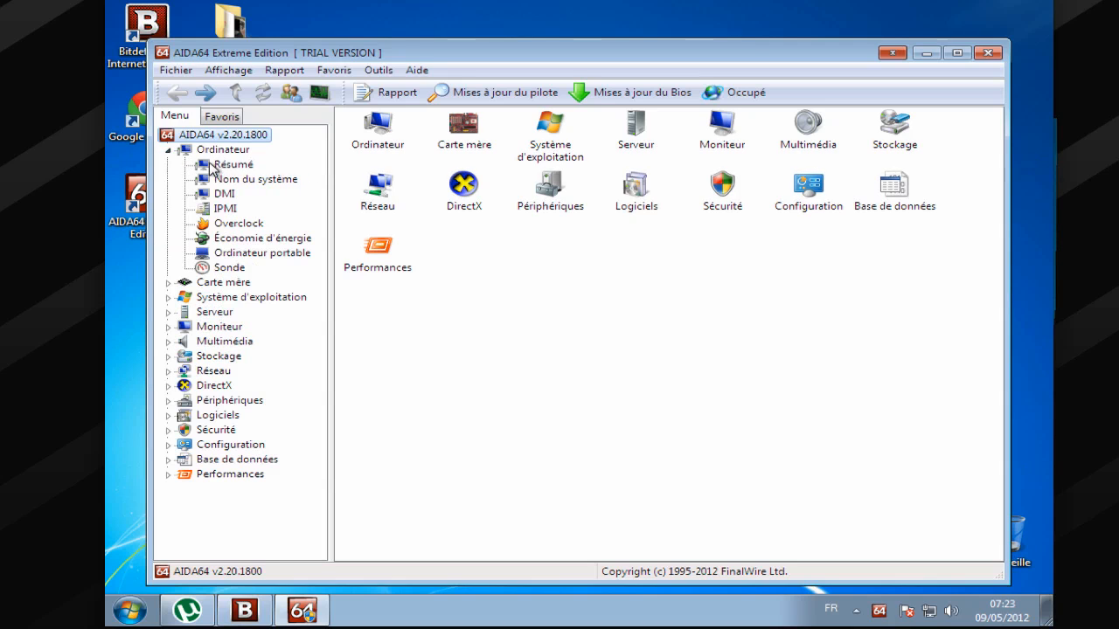
click(211, 153)
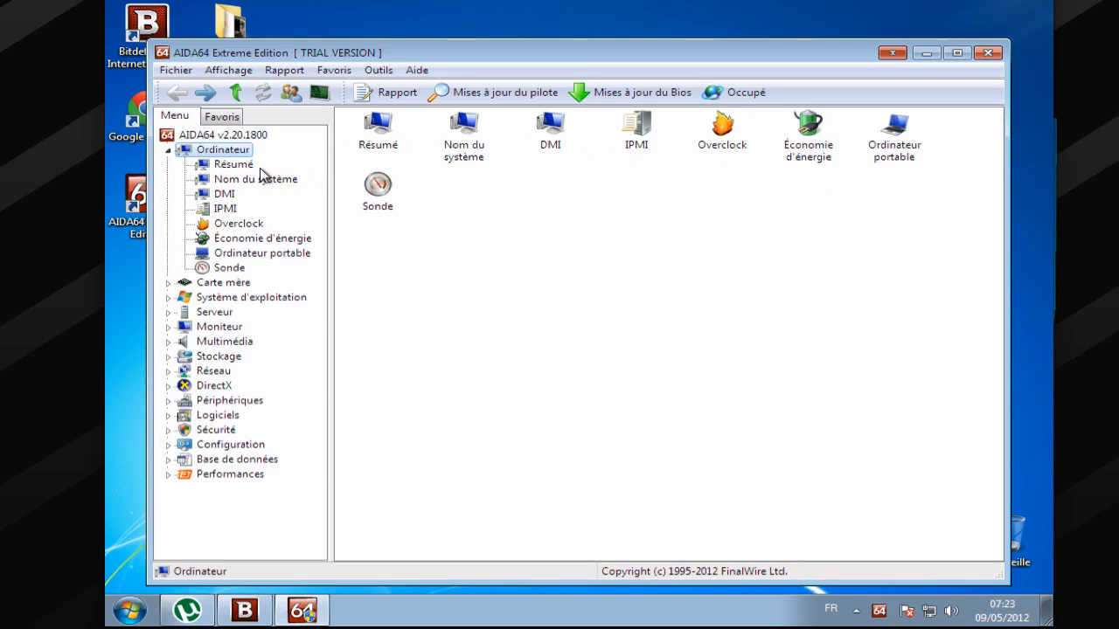
click(252, 171)
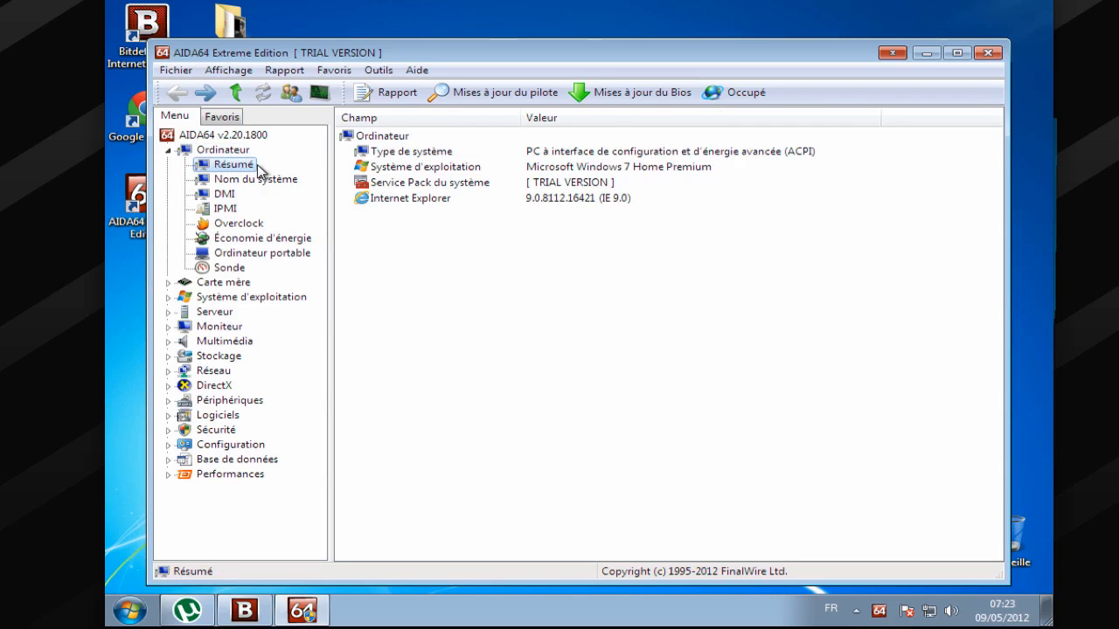
click(409, 153)
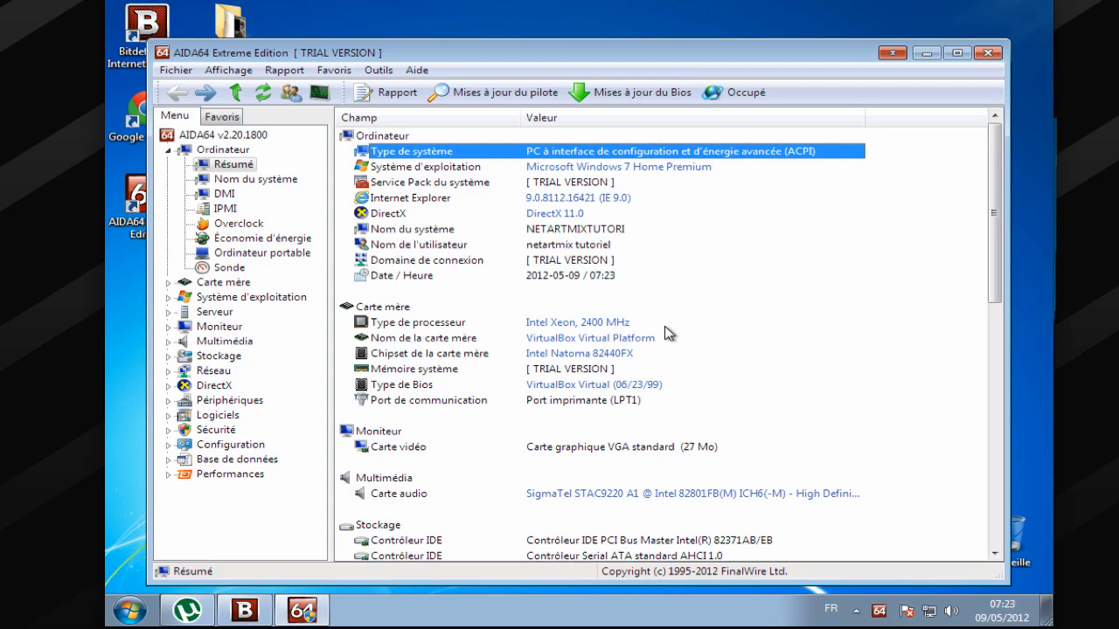
scroll(664, 330, down, 5)
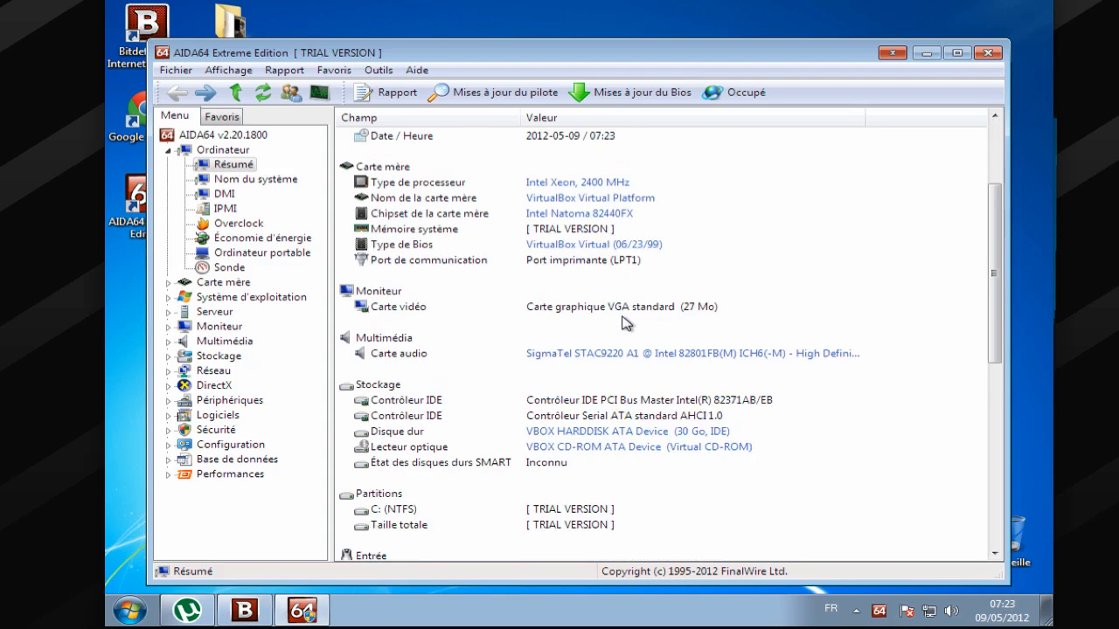
Examine the rest of the Résumé page, from partitions to peripherals, and select the Mémoire système entry
scroll(623, 324, down, 7)
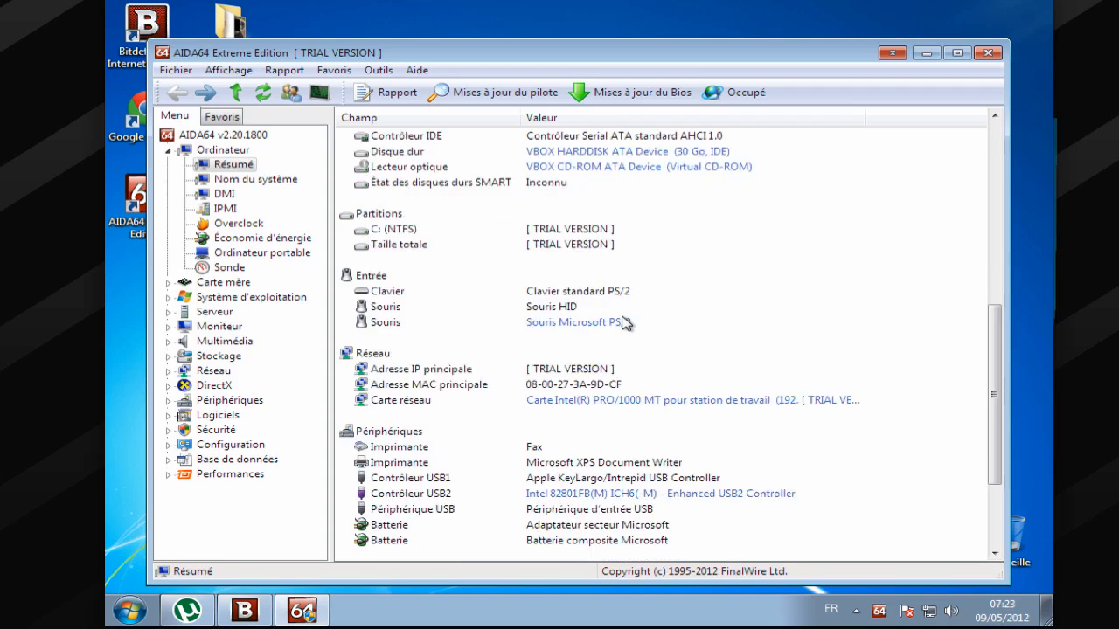
scroll(624, 322, up, 12)
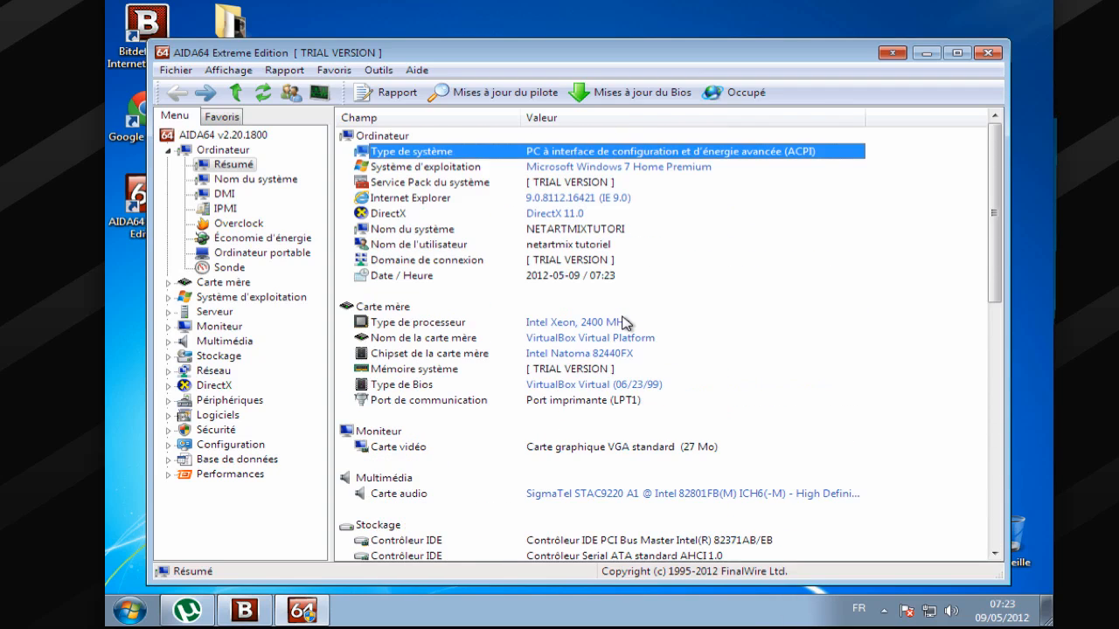
click(404, 369)
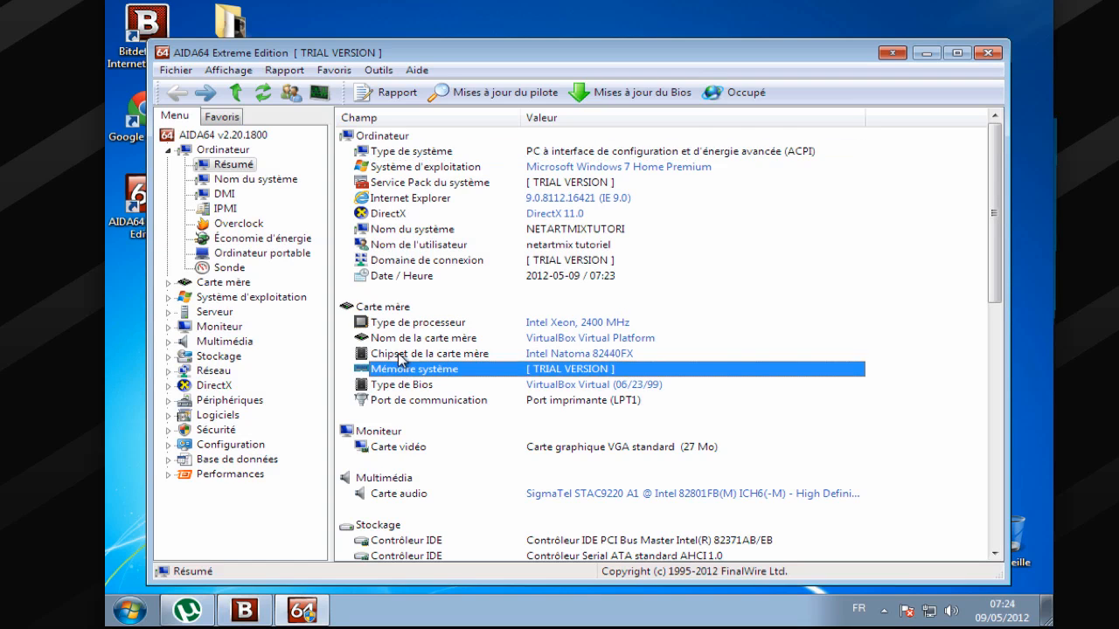
View the Nom du système, DMI, IPMI, Overclock, Économie d'énergie and Sonde pages under Ordinateur
click(229, 181)
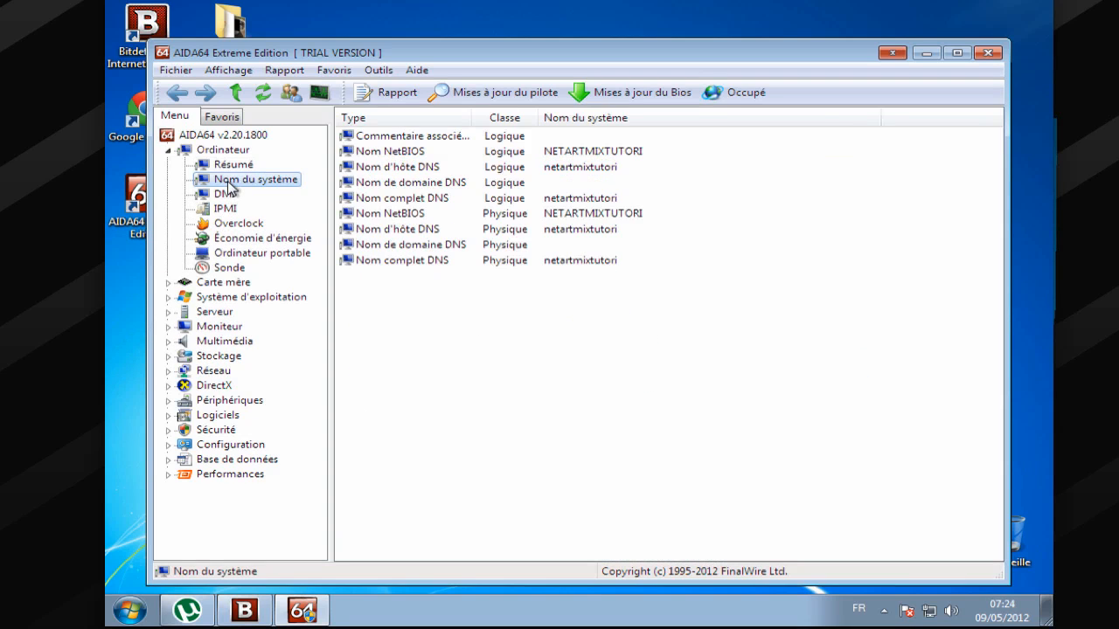
click(228, 195)
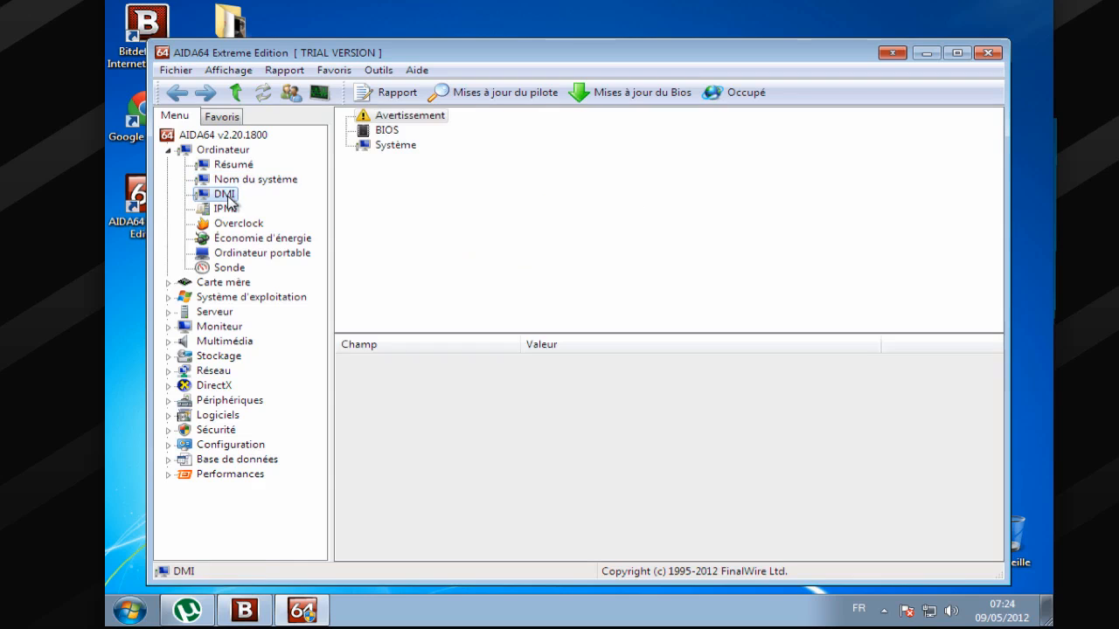
click(228, 210)
click(233, 224)
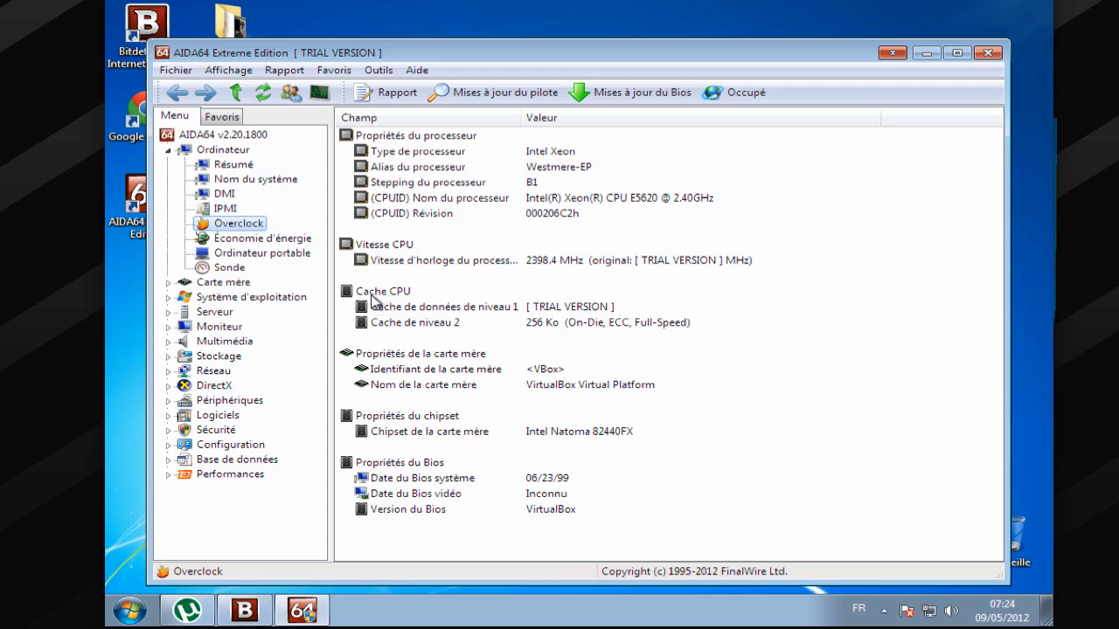
click(262, 243)
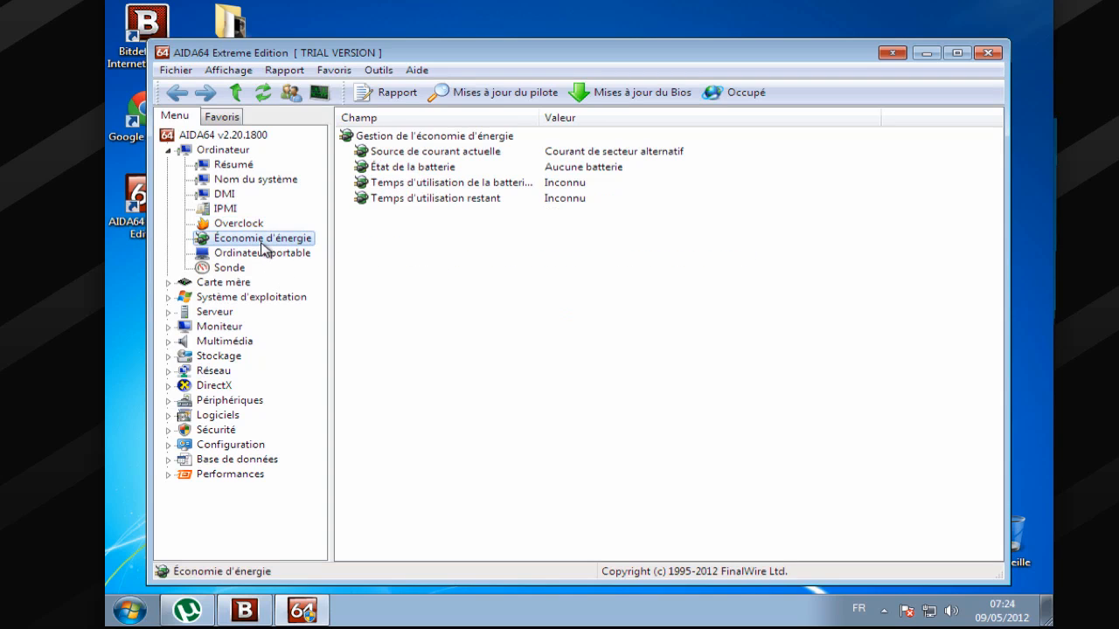
click(229, 267)
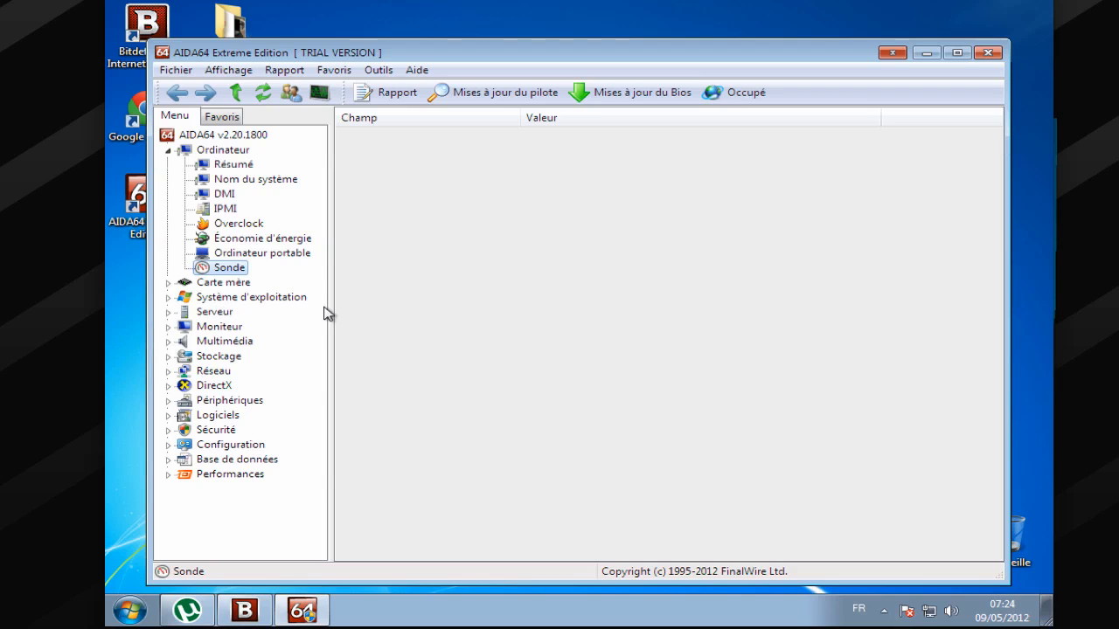
Expand the Carte mère category and view its Processeur, Carte mère, CPUID, Mémoire and SPD pages
click(167, 283)
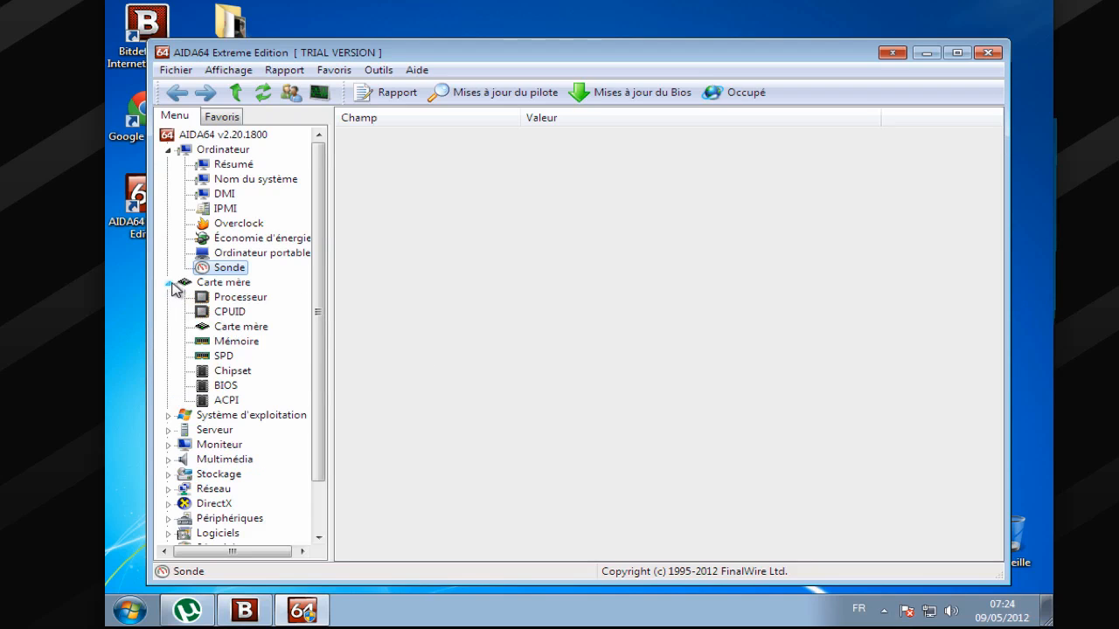
click(249, 302)
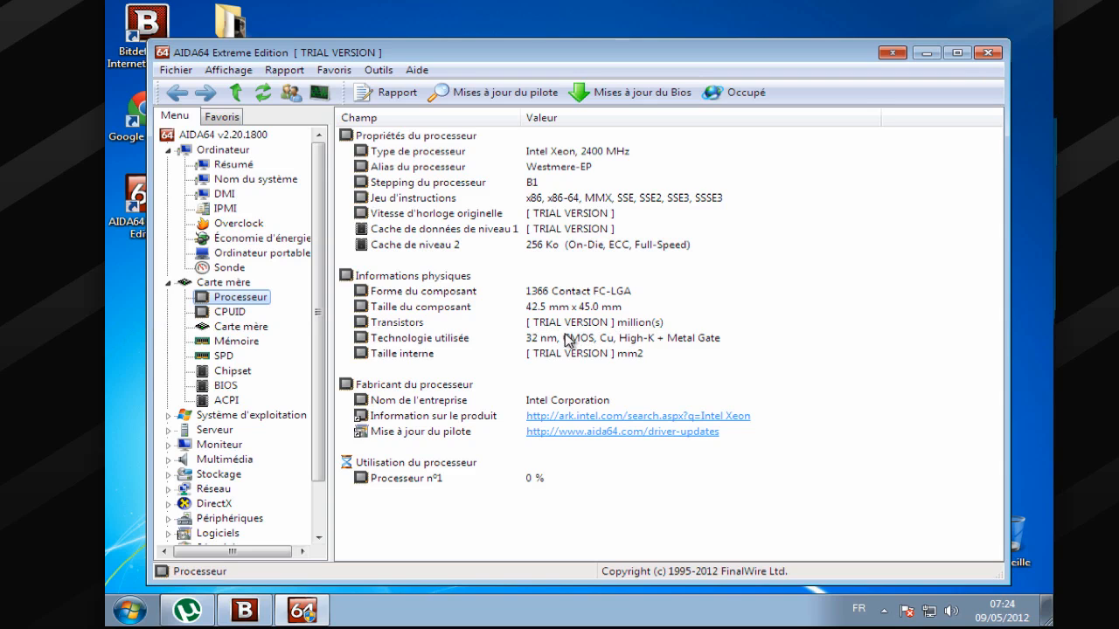
click(238, 327)
click(229, 313)
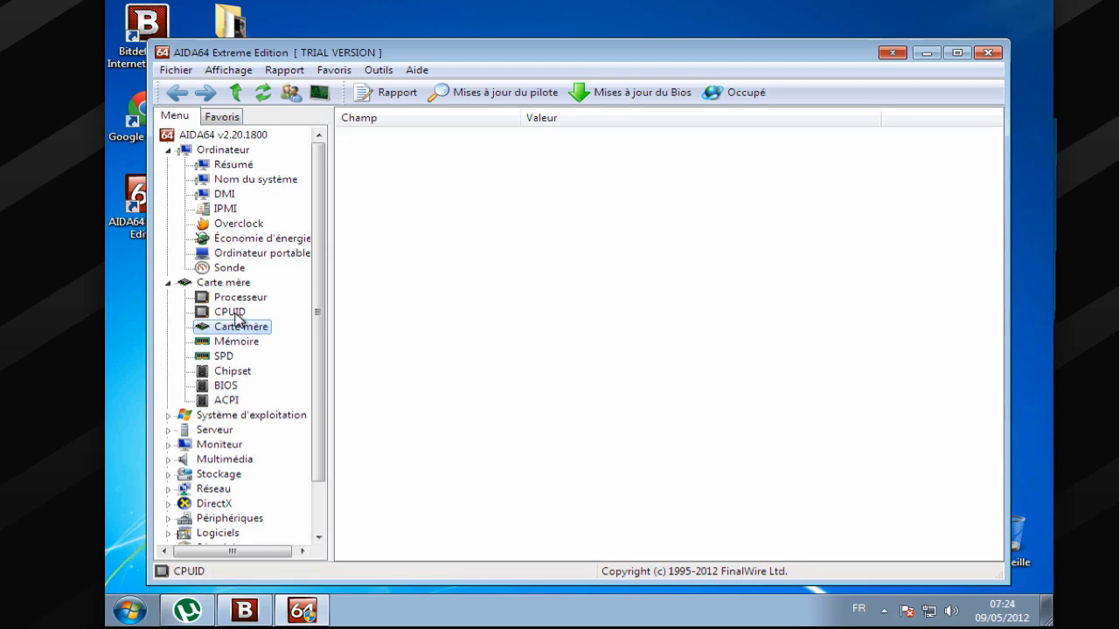
click(236, 340)
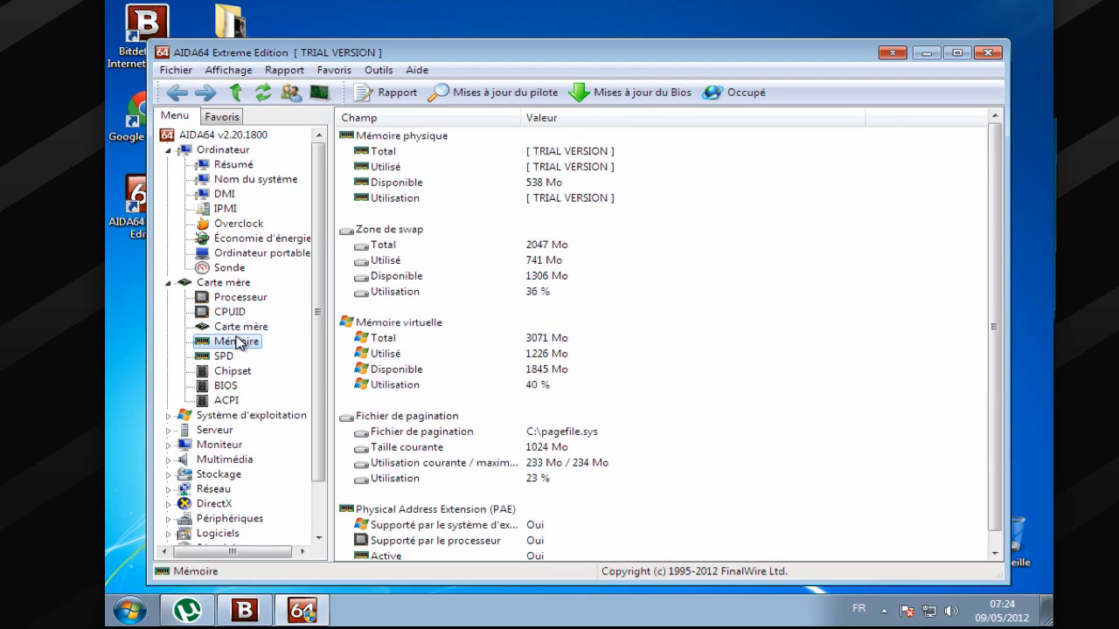
click(232, 361)
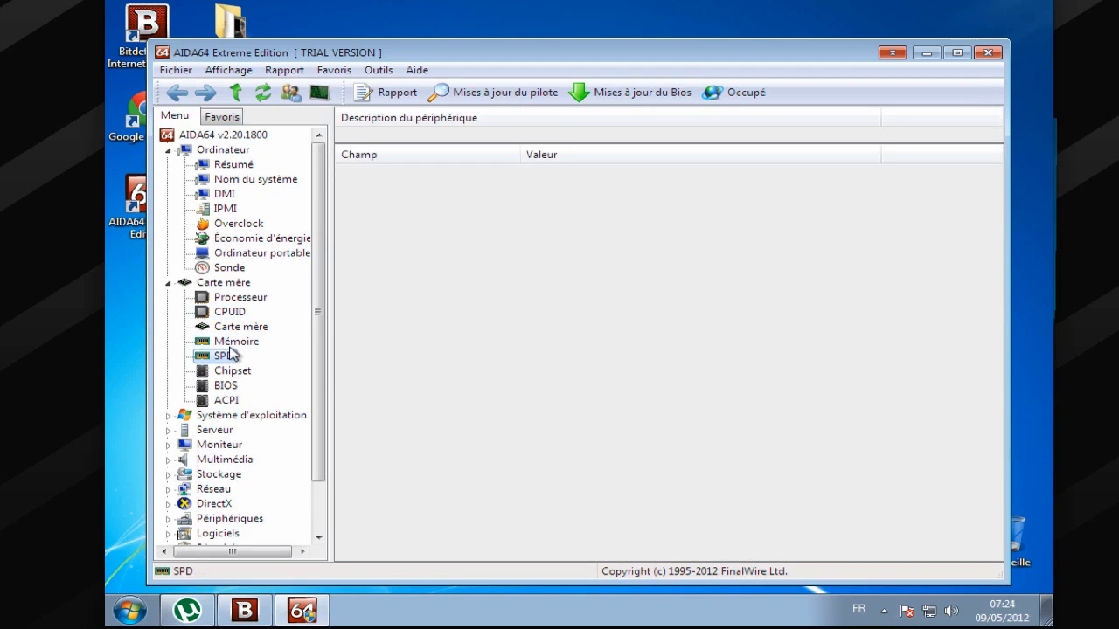
Expand the Système d'exploitation category and examine the operating system's properties, licence and session details
scroll(228, 355, down, 2)
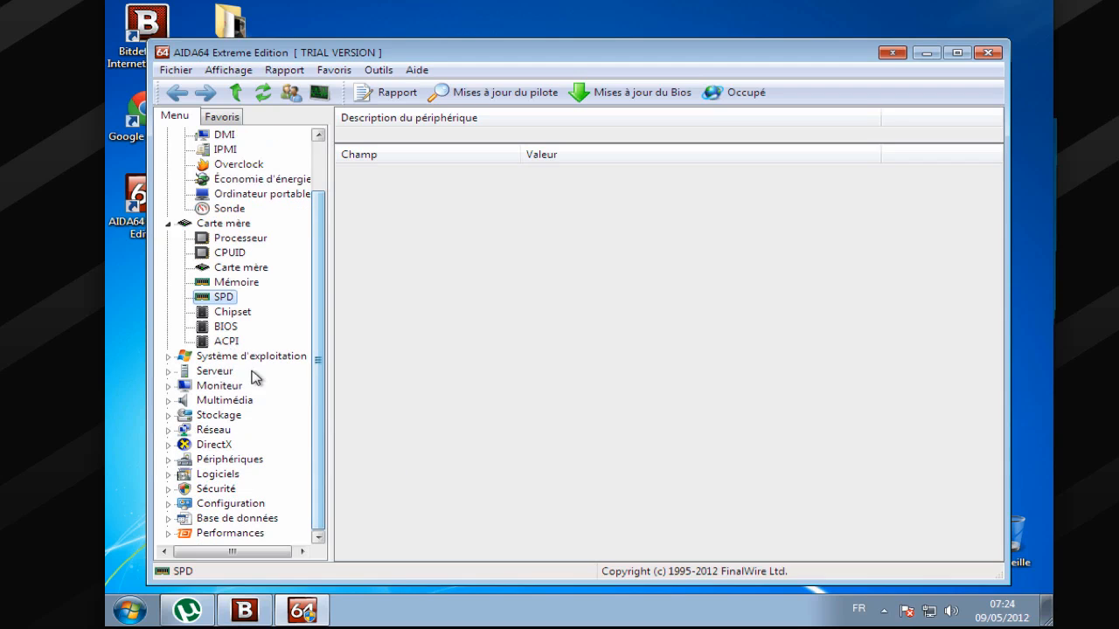
click(169, 358)
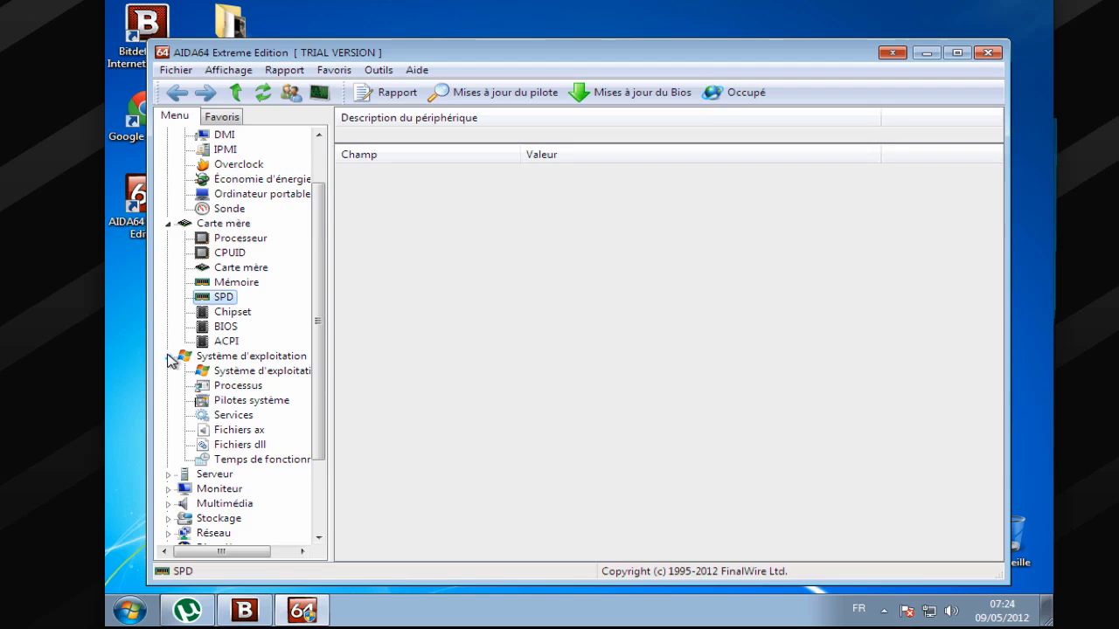
click(217, 372)
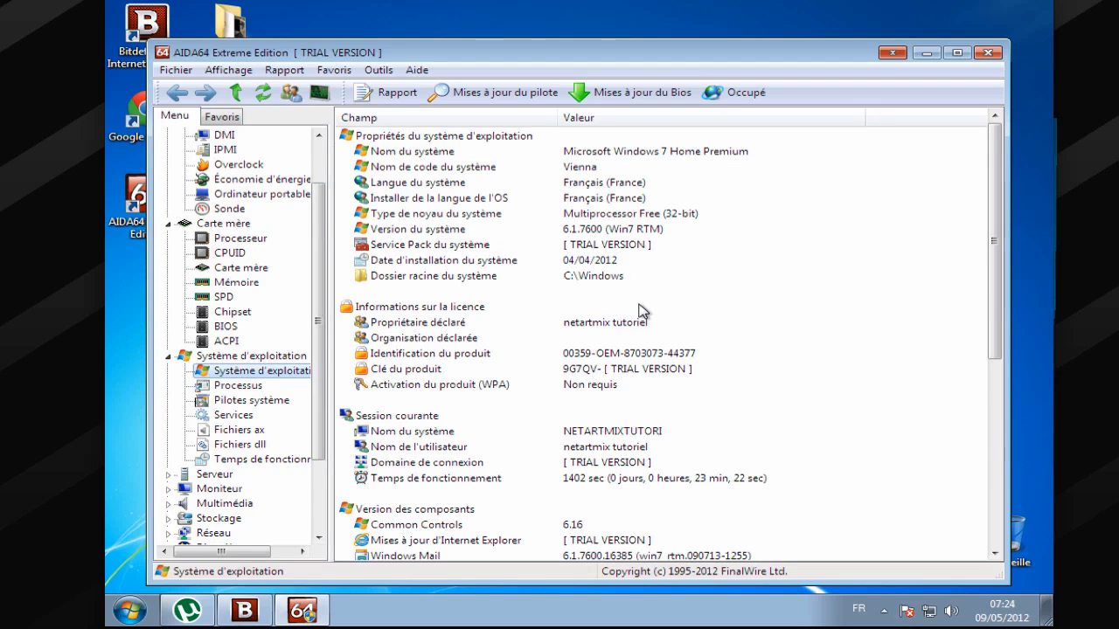
scroll(638, 312, down, 2)
scroll(323, 305, up, 1)
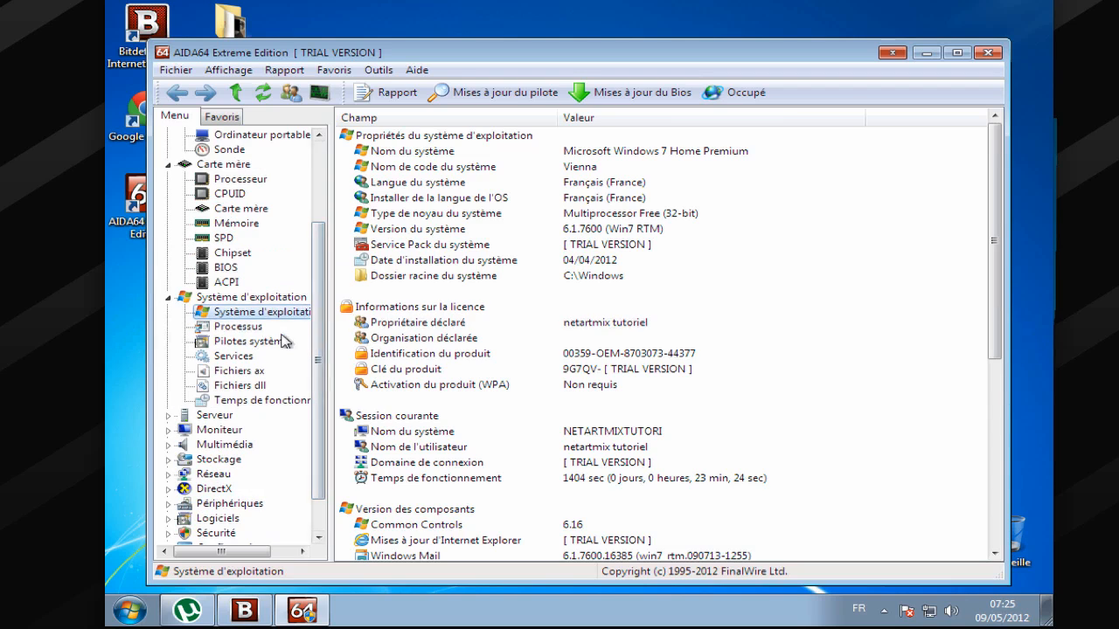
scroll(285, 341, down, 1)
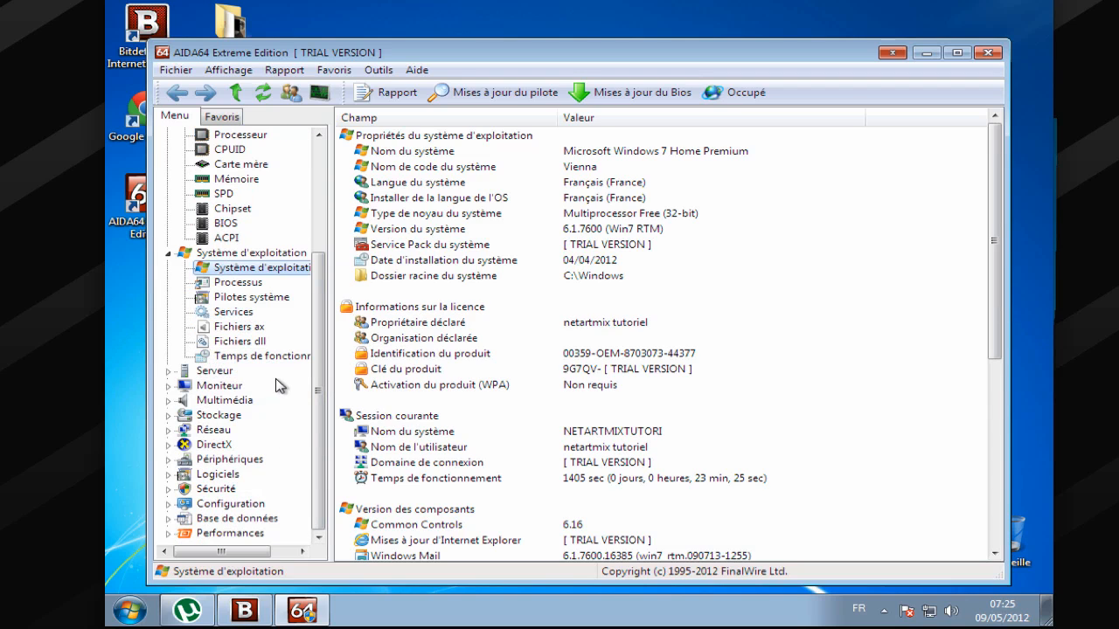
Look at the Serveur and Moniteur categories, and expand Stockage to view the Disques physiques page
click(215, 370)
click(210, 387)
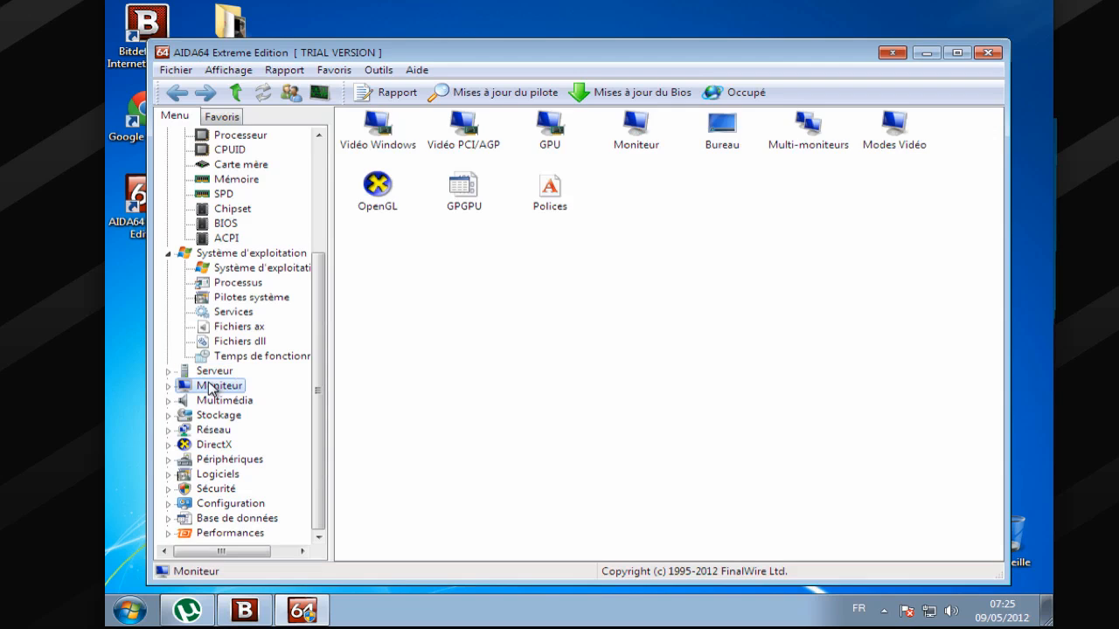
click(199, 415)
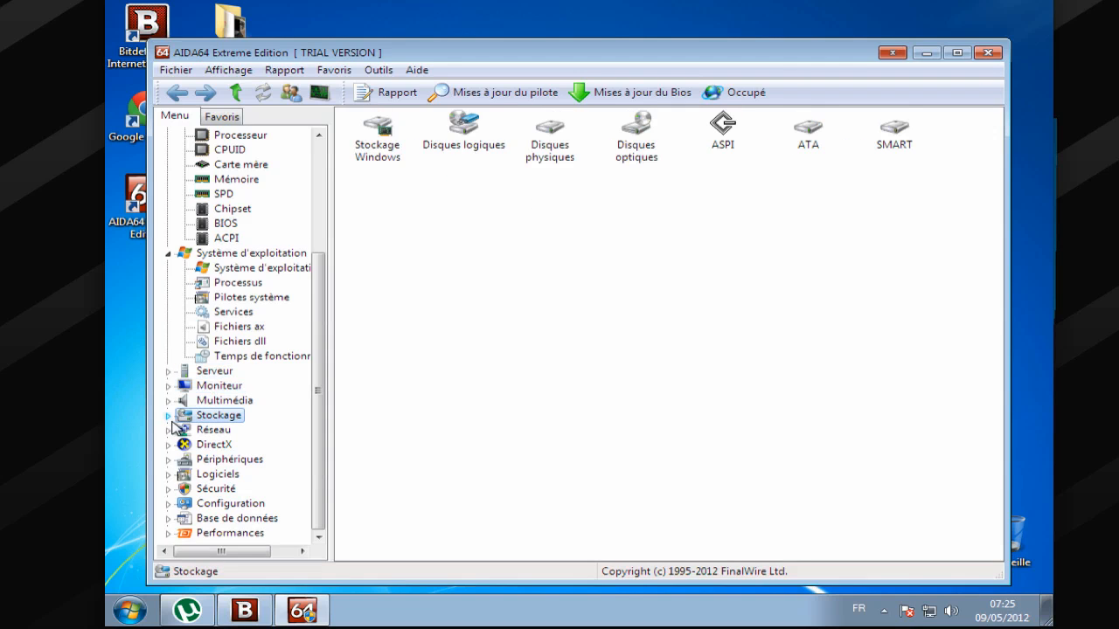
click(169, 417)
double_click(548, 140)
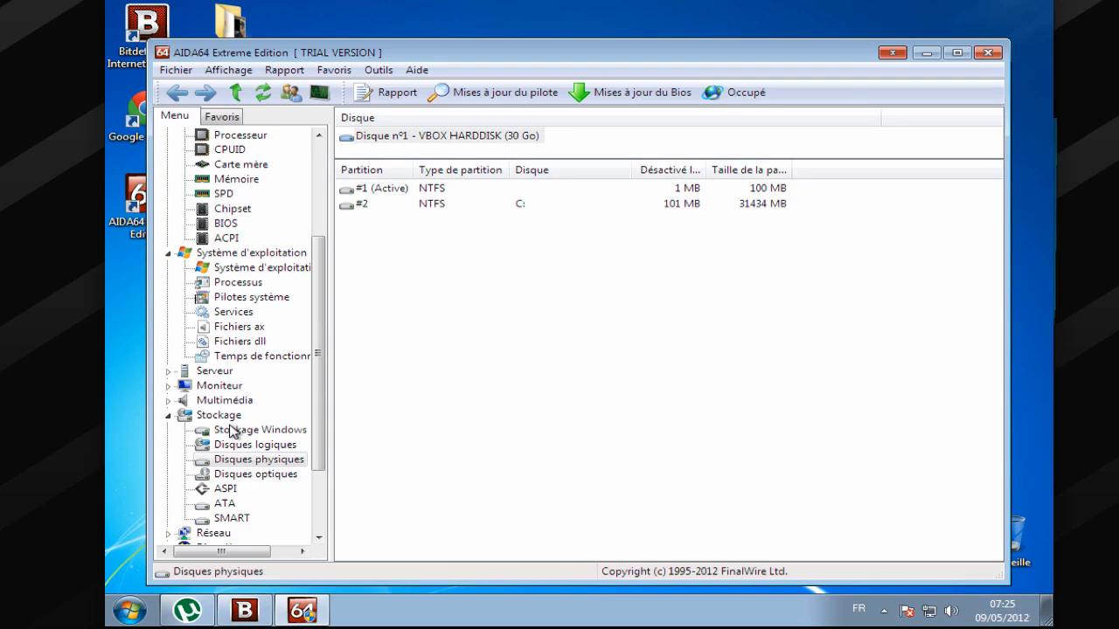
Expand the Logiciels category and view its Démarrage automatique and Tâches programmées pages
drag(317, 457, 315, 538)
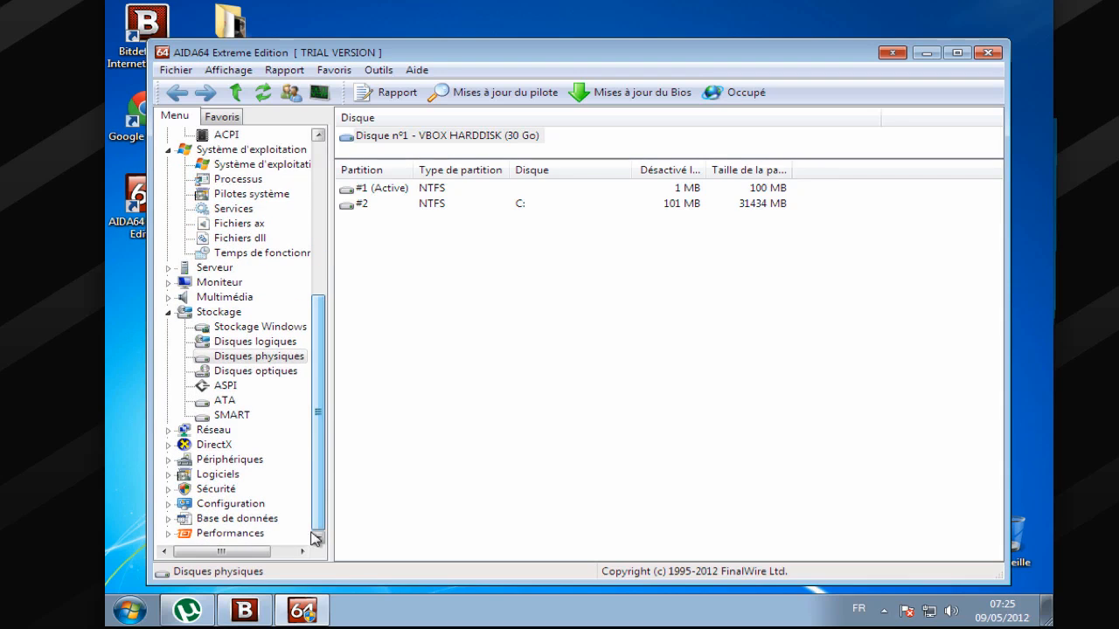
click(187, 477)
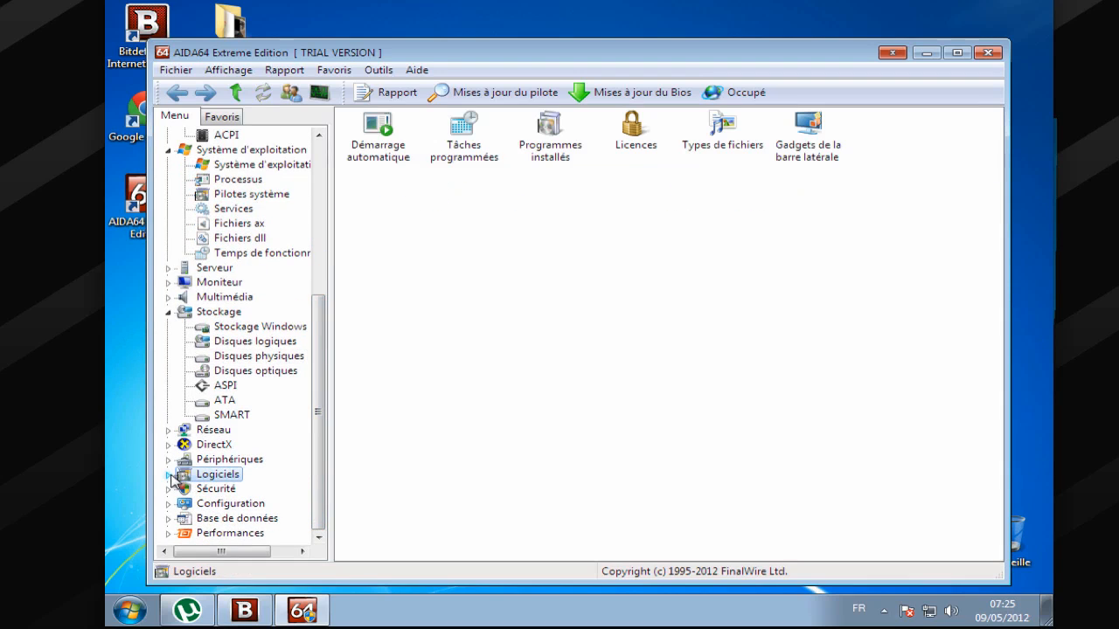
click(170, 475)
scroll(253, 399, down, 2)
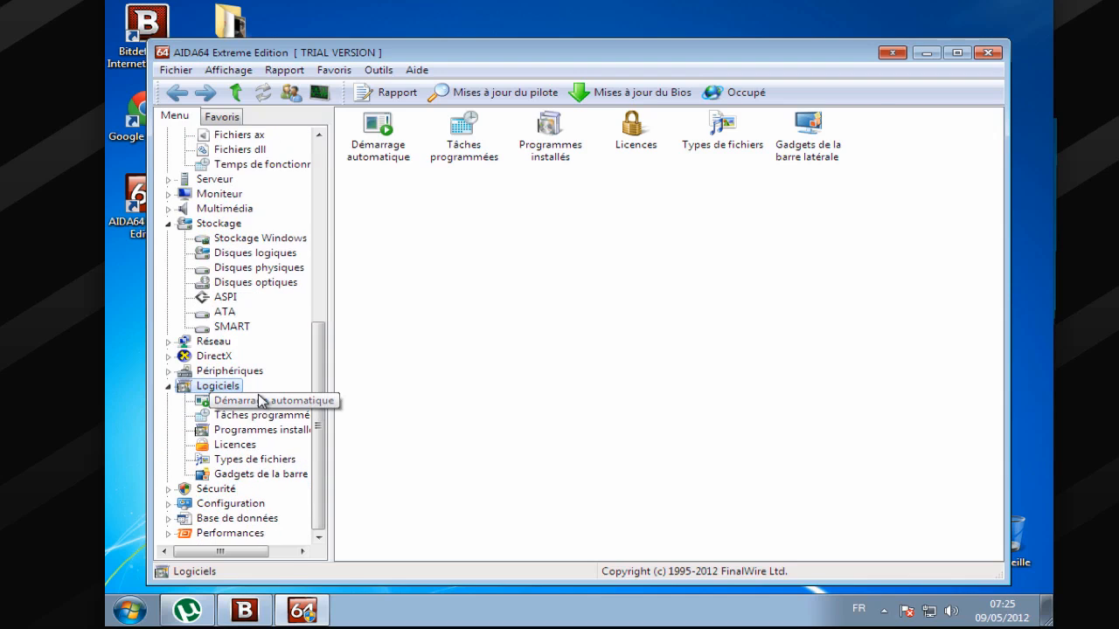
click(261, 401)
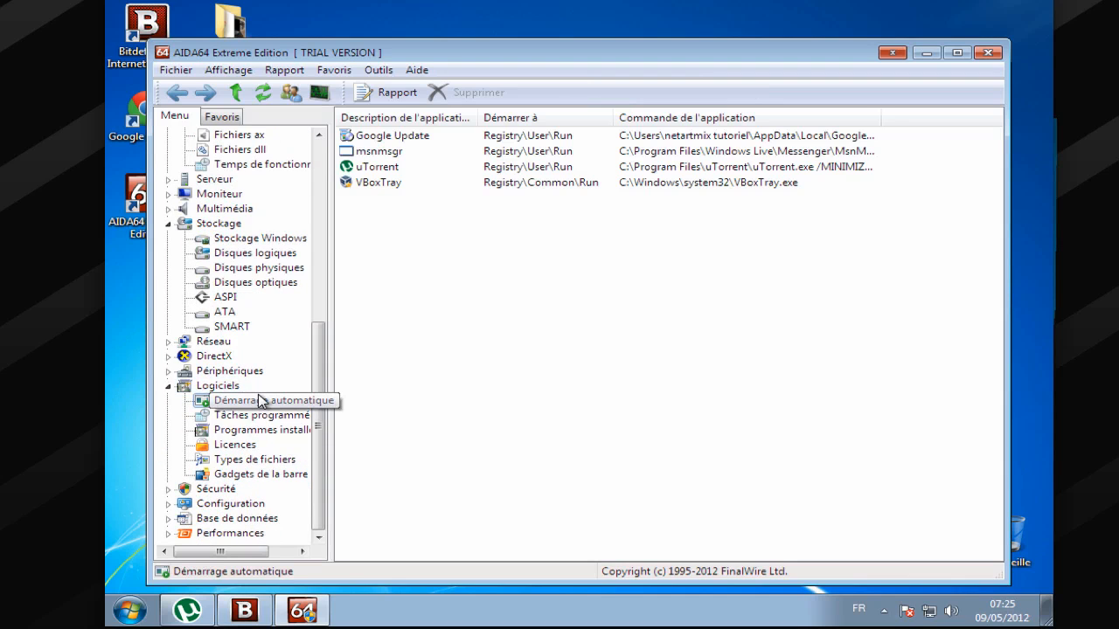
click(234, 415)
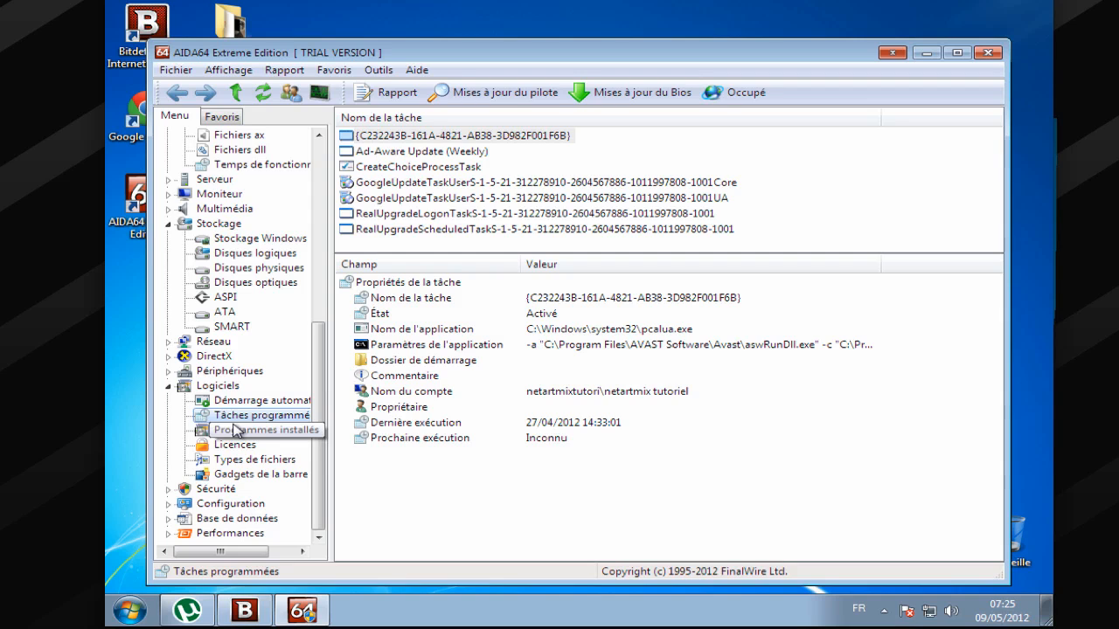
Return to the Démarrage automatique page and check which actions are offered for the msnmsgr startup entry
click(240, 400)
click(437, 154)
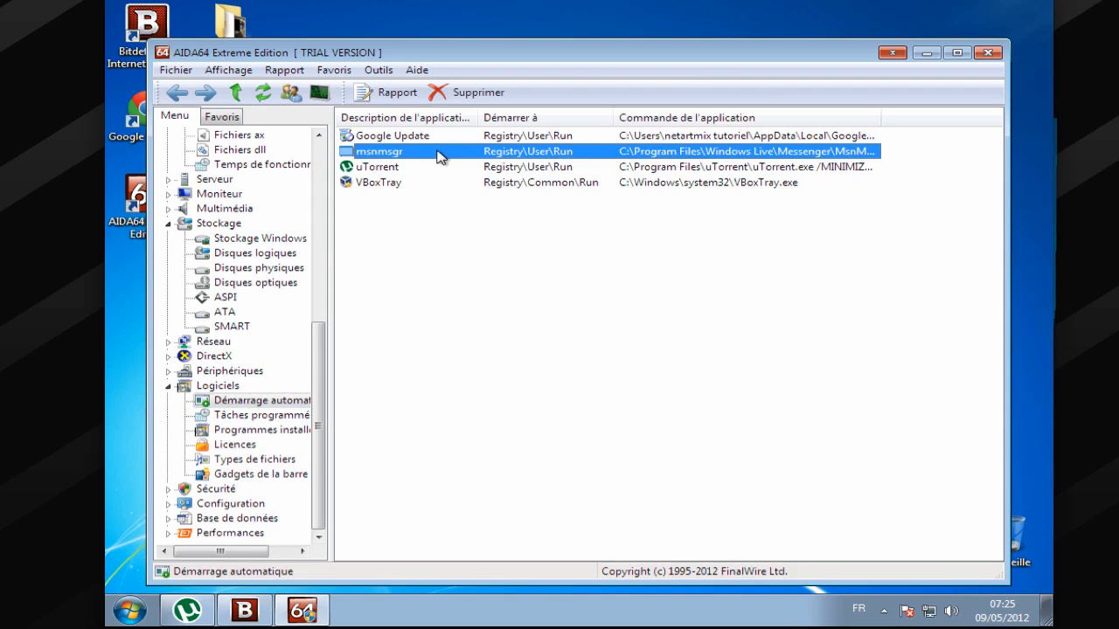
right_click(439, 158)
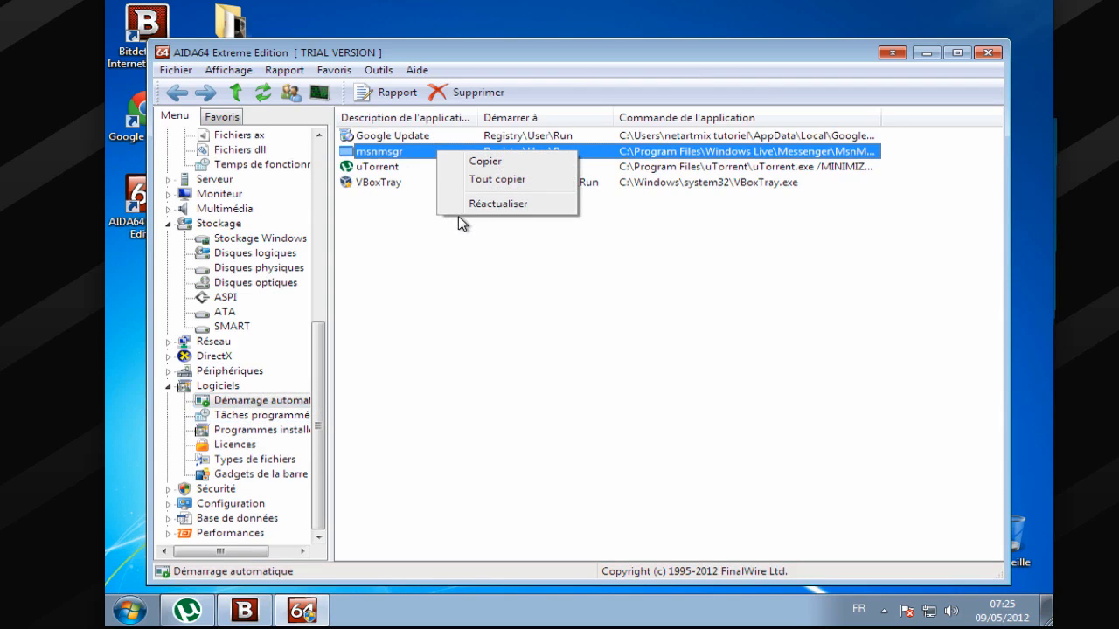
click(447, 310)
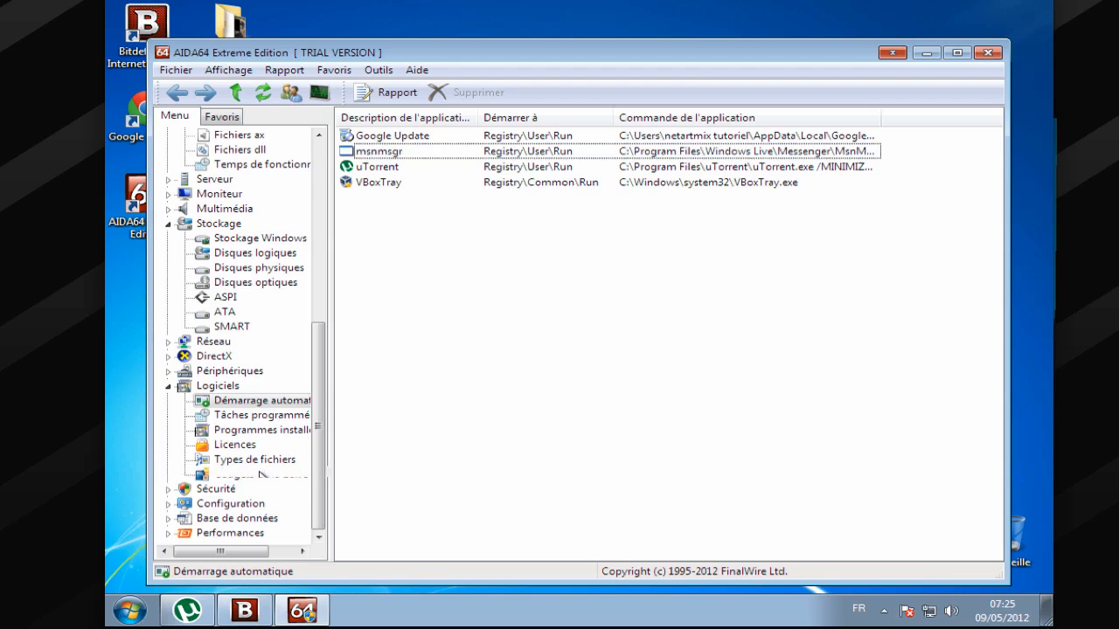
View the Gadgets de la barre latérale page, the Performances benchmarks and the Sonde page, and look over the category tree
click(260, 474)
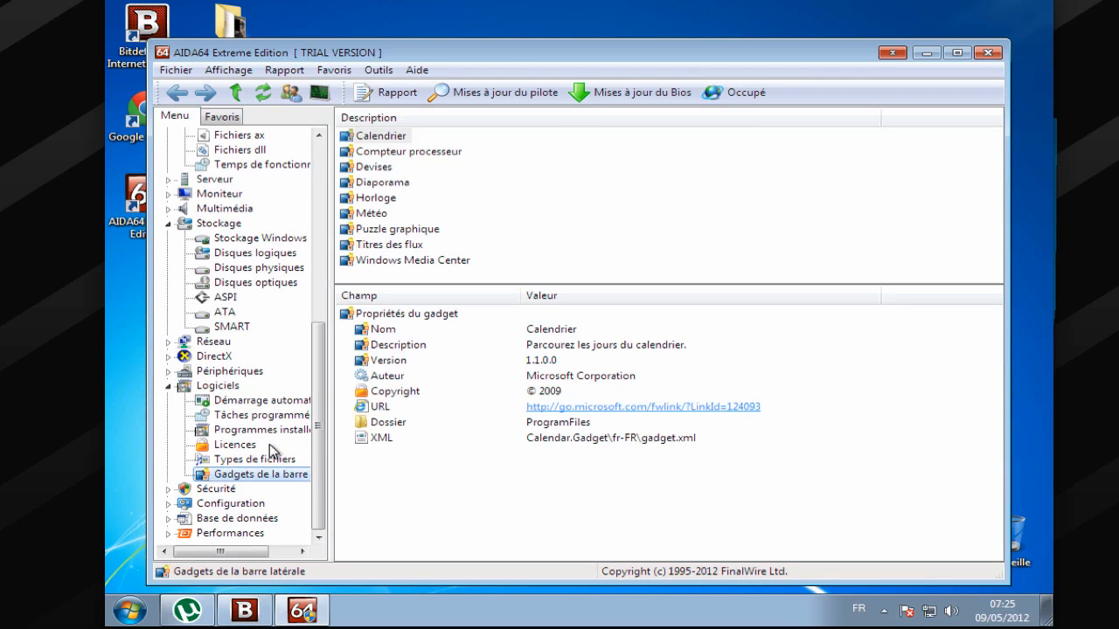
click(247, 534)
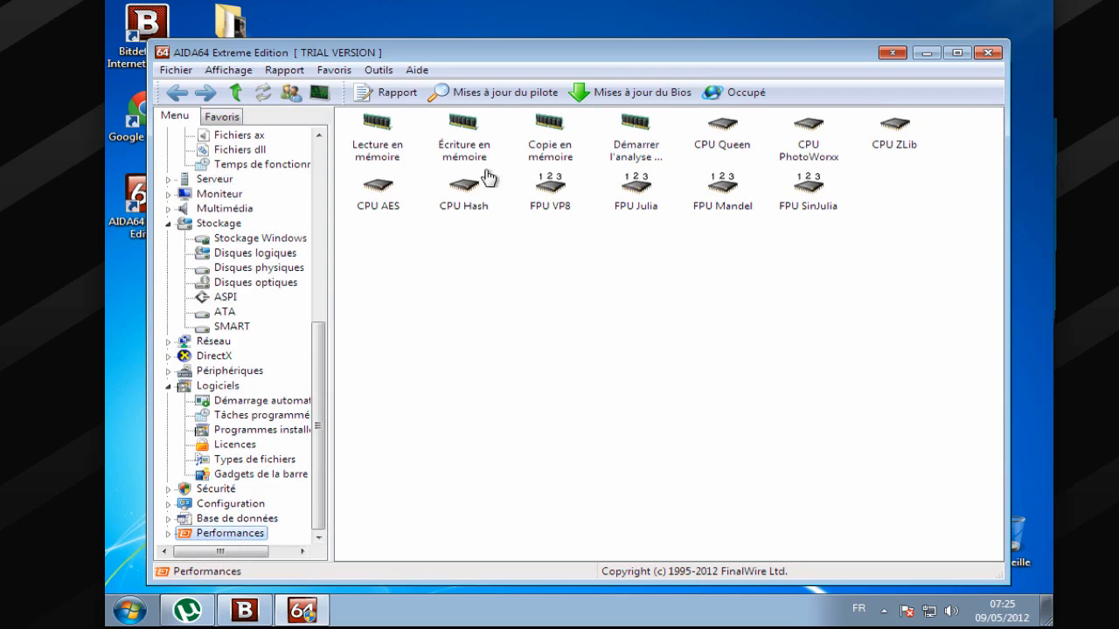
scroll(284, 232, up, 7)
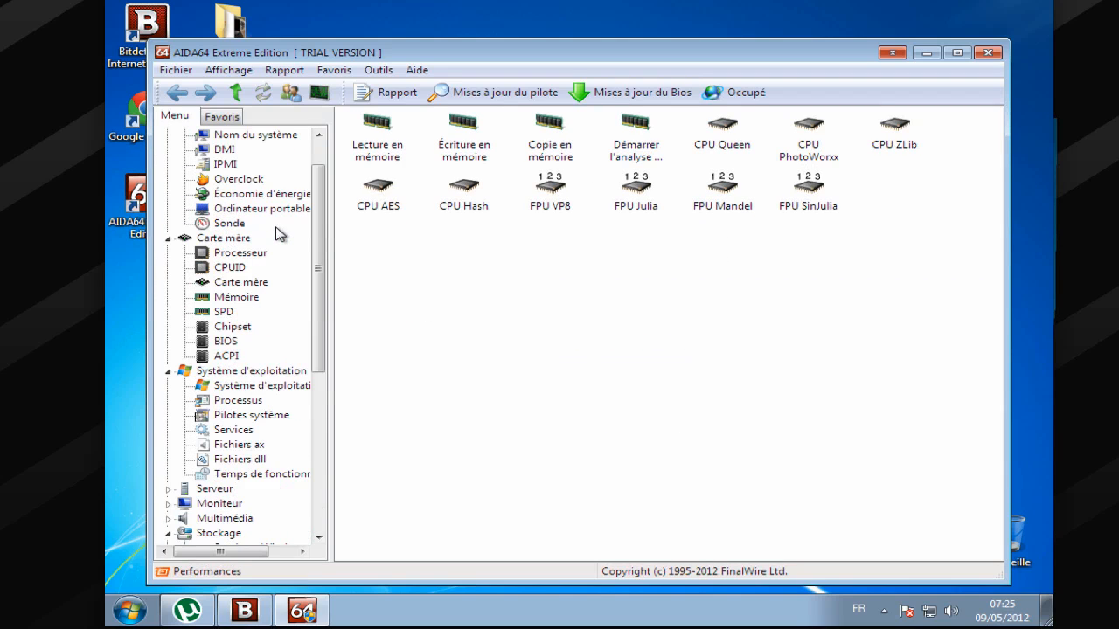
click(248, 227)
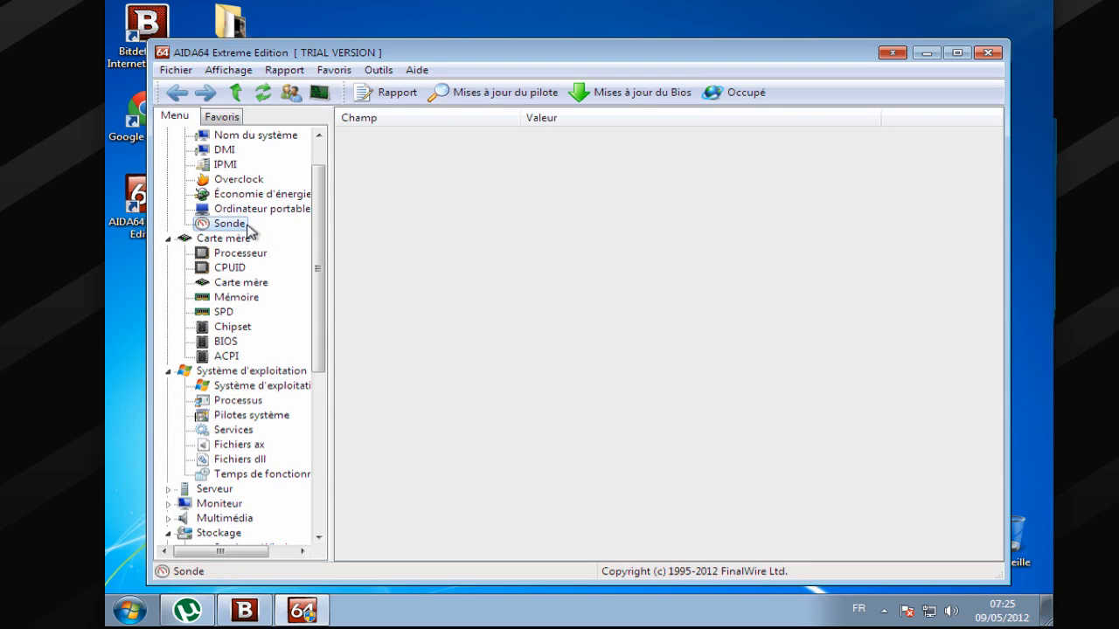
scroll(366, 296, up, 1)
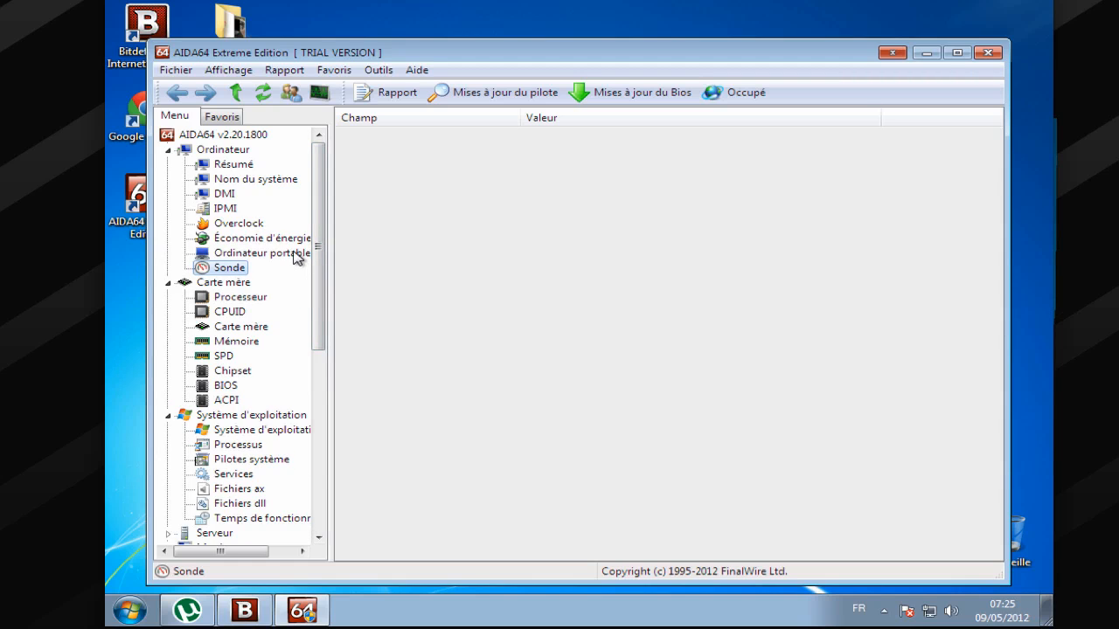
scroll(297, 256, down, 4)
scroll(279, 284, down, 2)
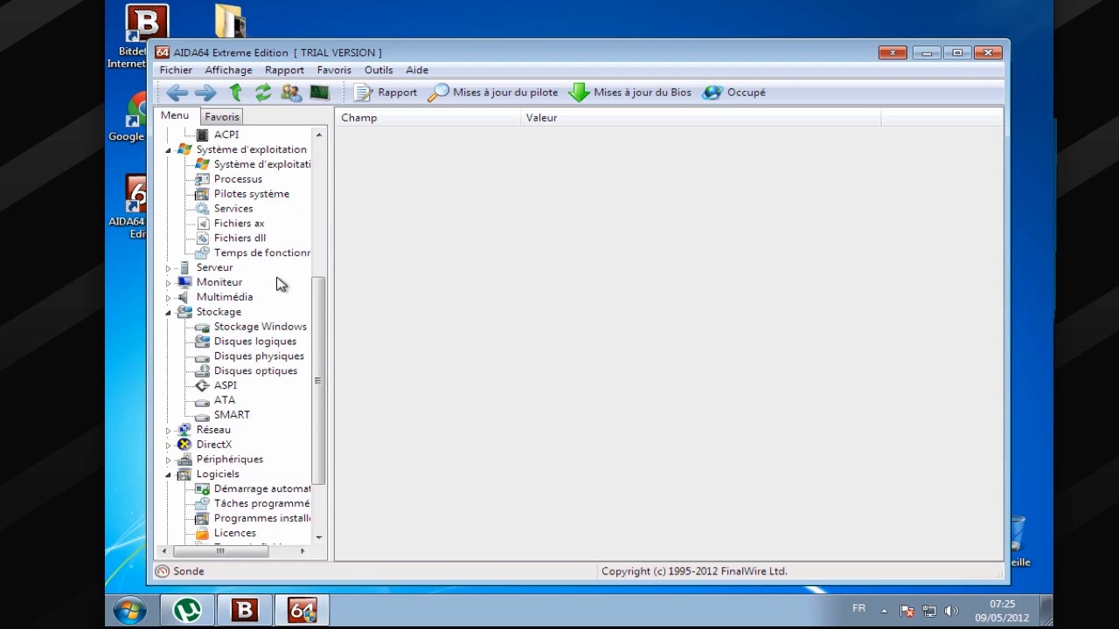
Expand the Configuration, Base de données and Performances categories to view the pages they contain
scroll(279, 284, down, 2)
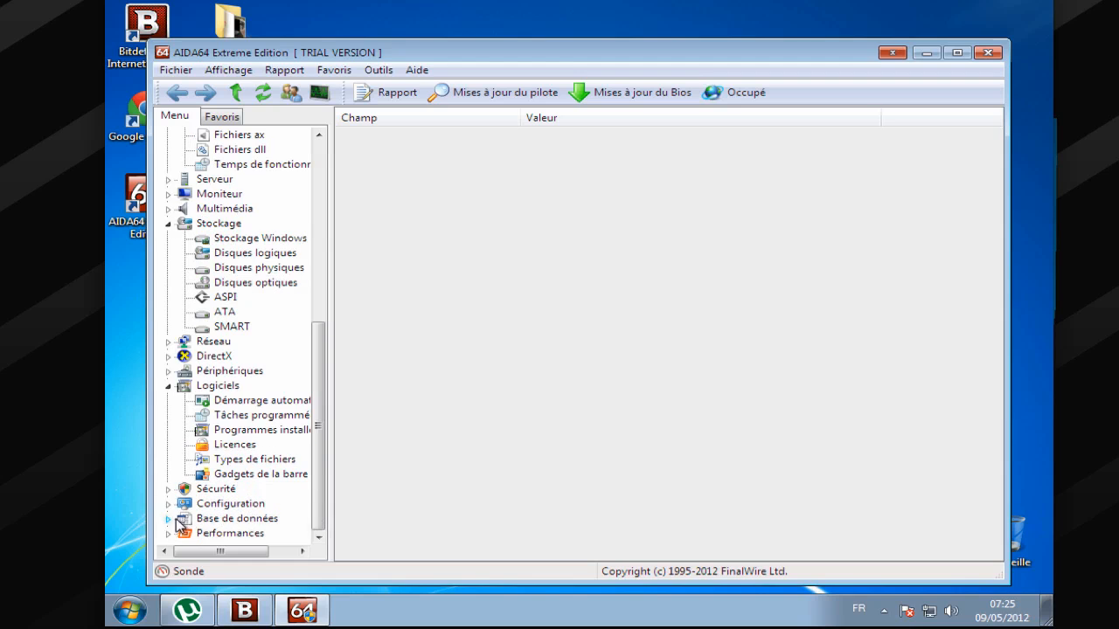
click(168, 504)
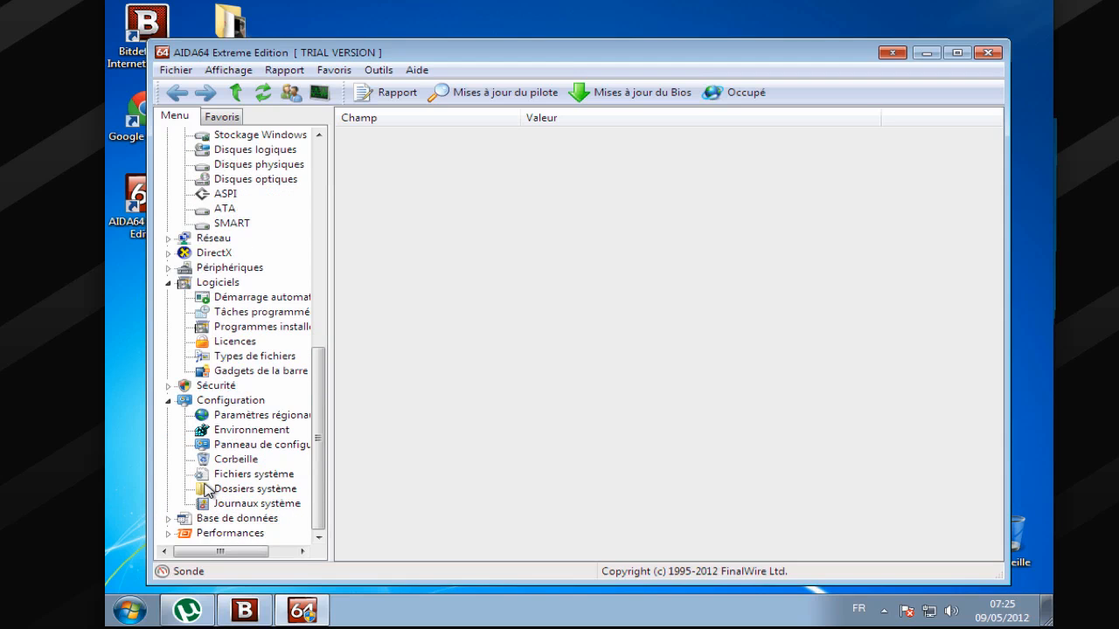
click(169, 519)
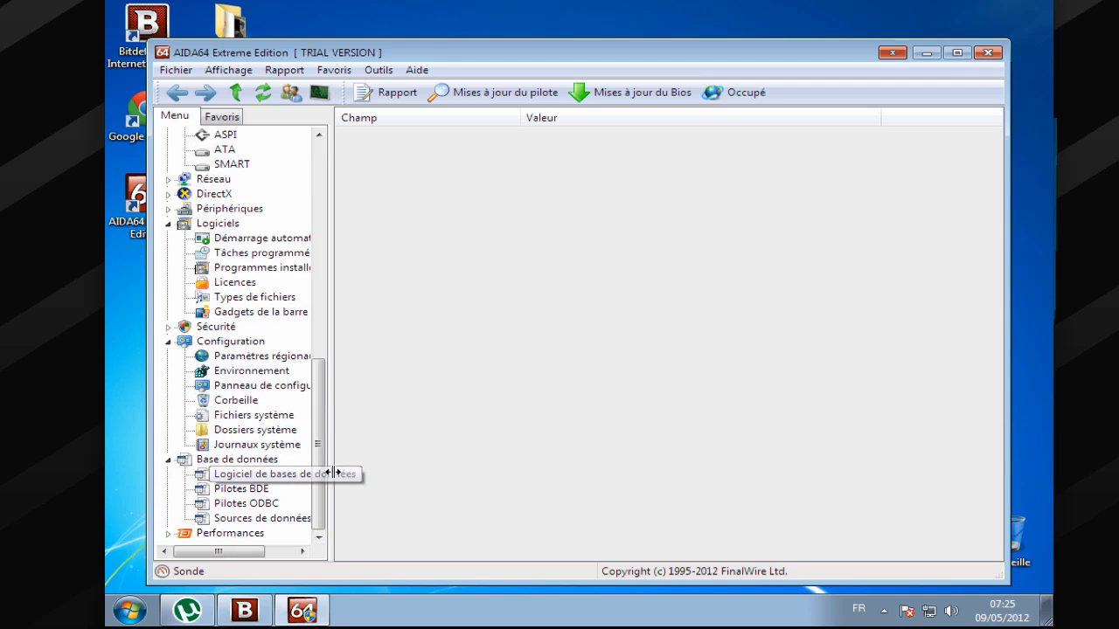
click(168, 533)
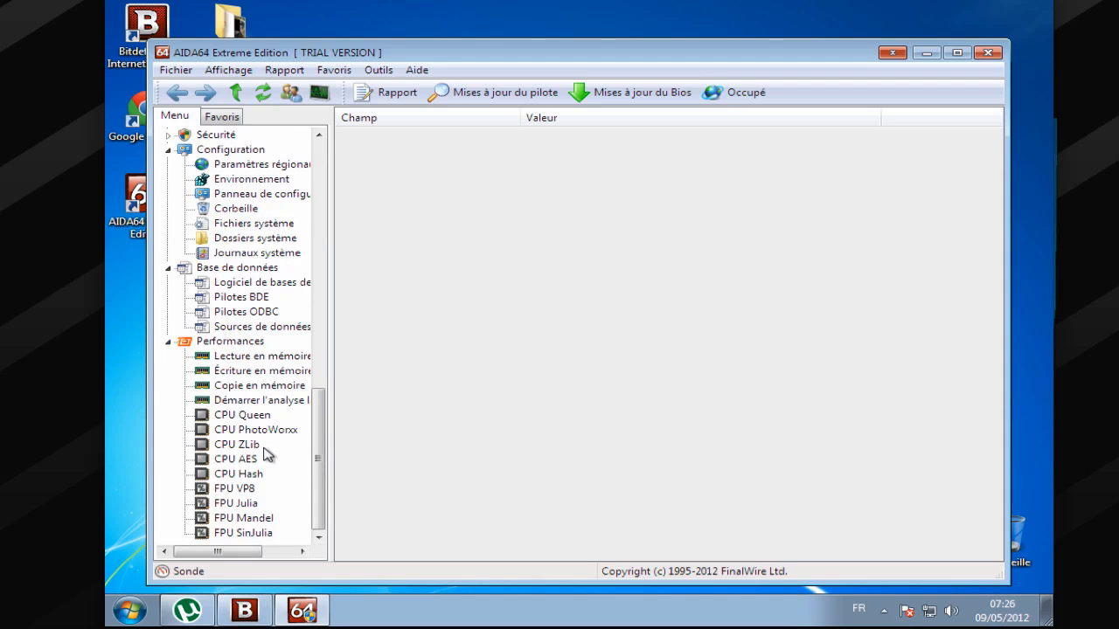
View the computer's Résumé page and look through its sections from Ordinateur and Carte mère down to DMI
scroll(289, 384, up, 8)
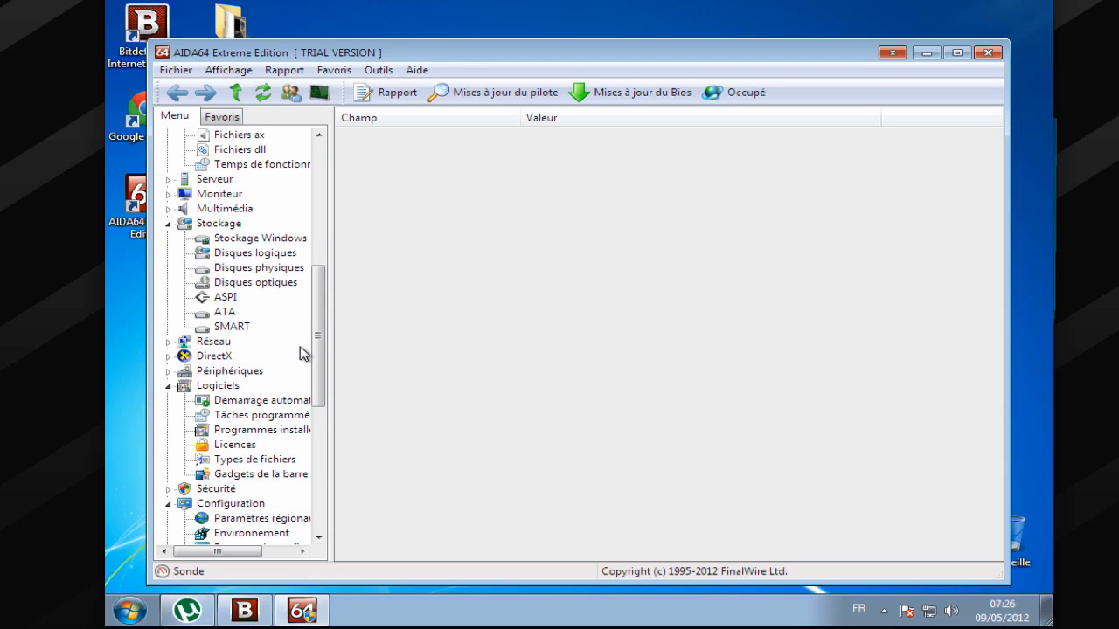
scroll(279, 324, up, 8)
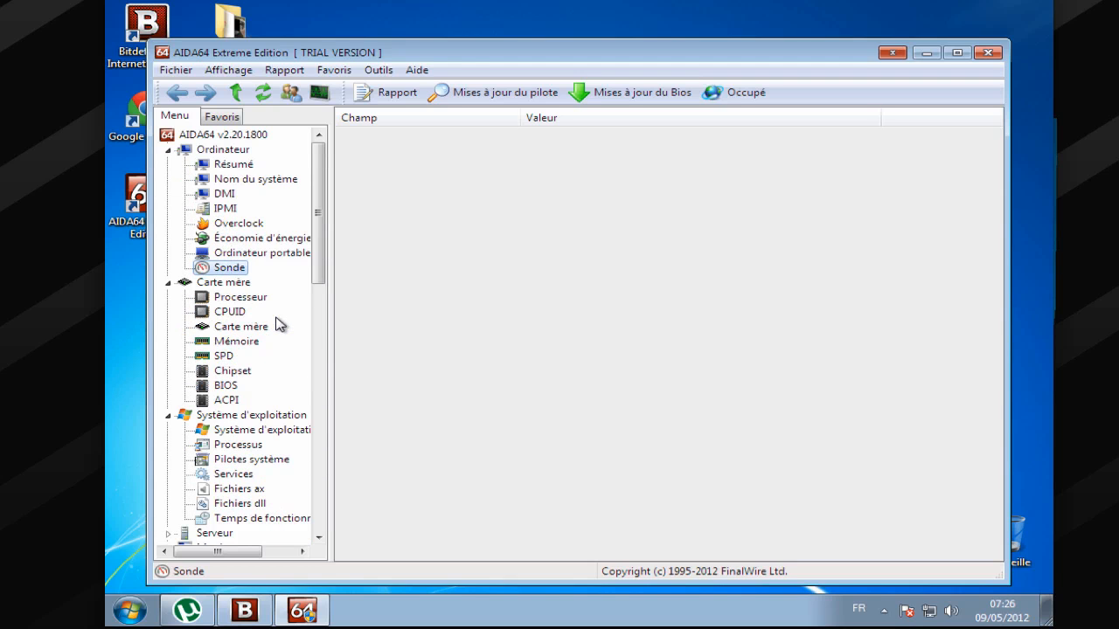
click(235, 164)
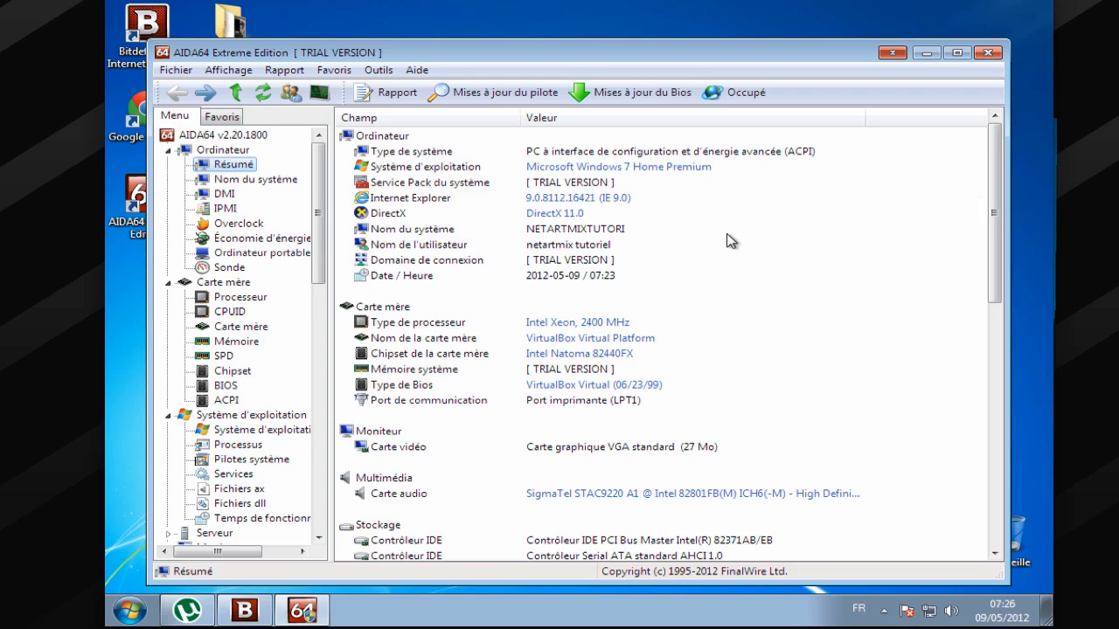
scroll(731, 239, down, 4)
click(734, 322)
scroll(734, 322, down, 3)
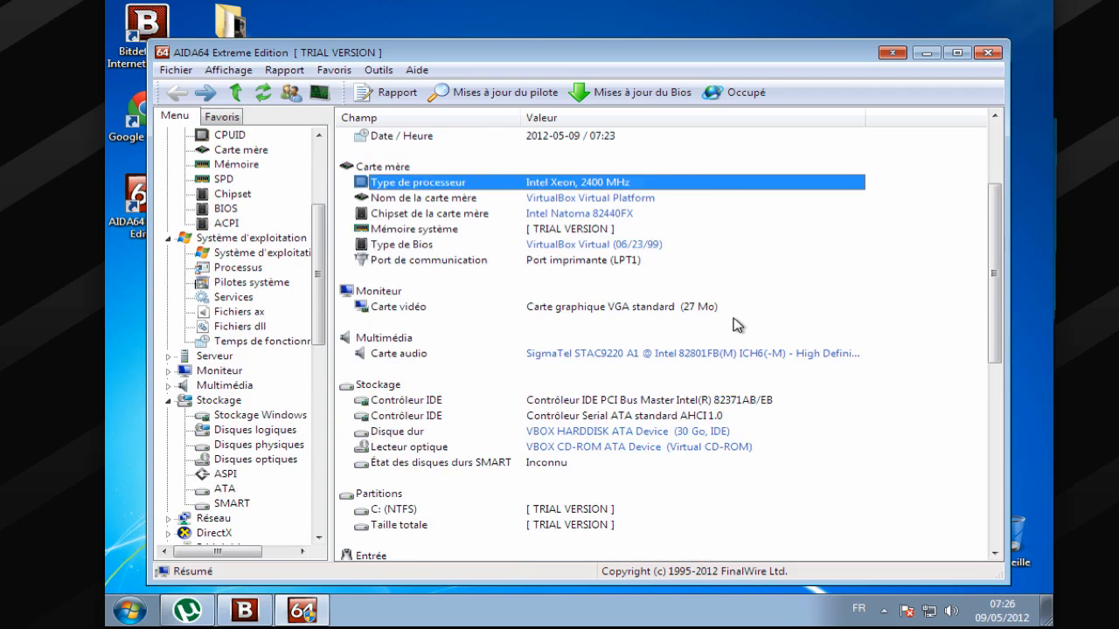
scroll(734, 324, down, 1)
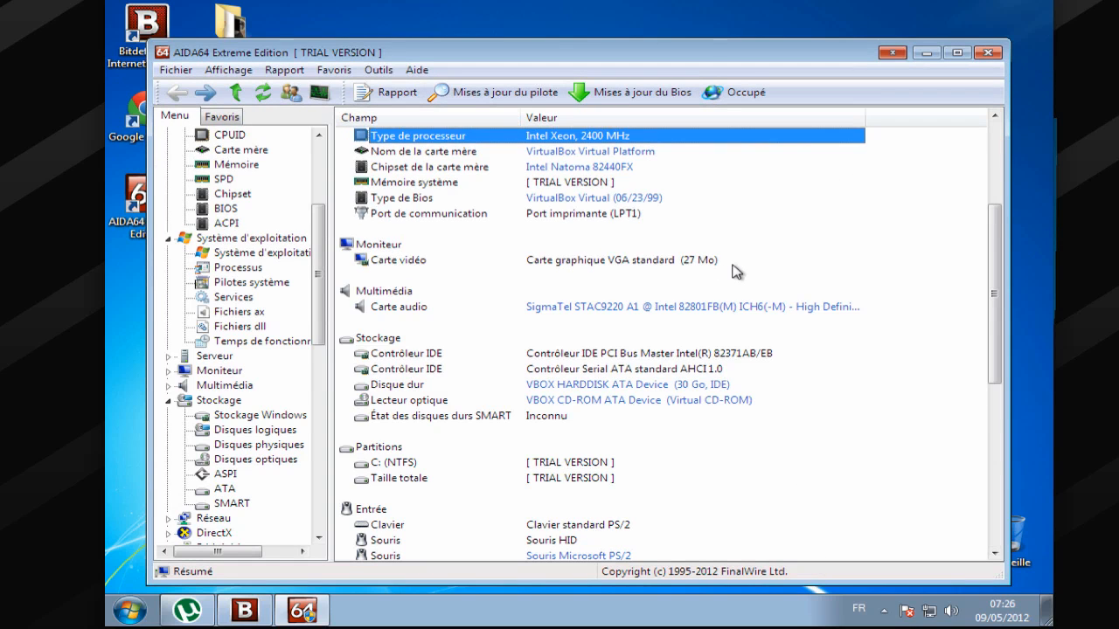
scroll(734, 272, down, 4)
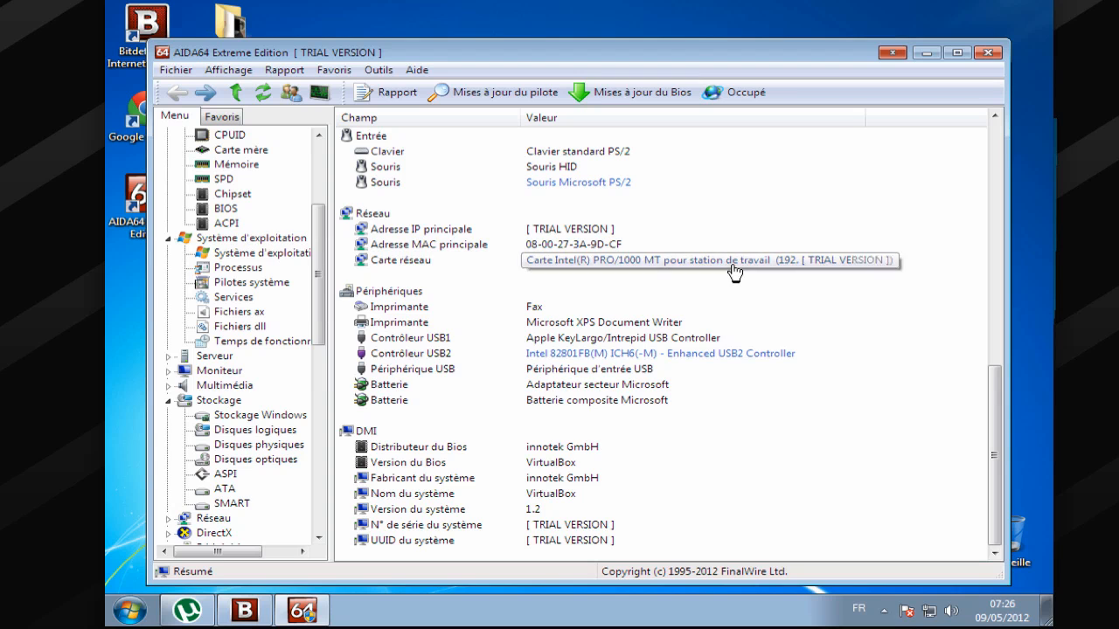
scroll(570, 341, up, 5)
scroll(559, 297, up, 6)
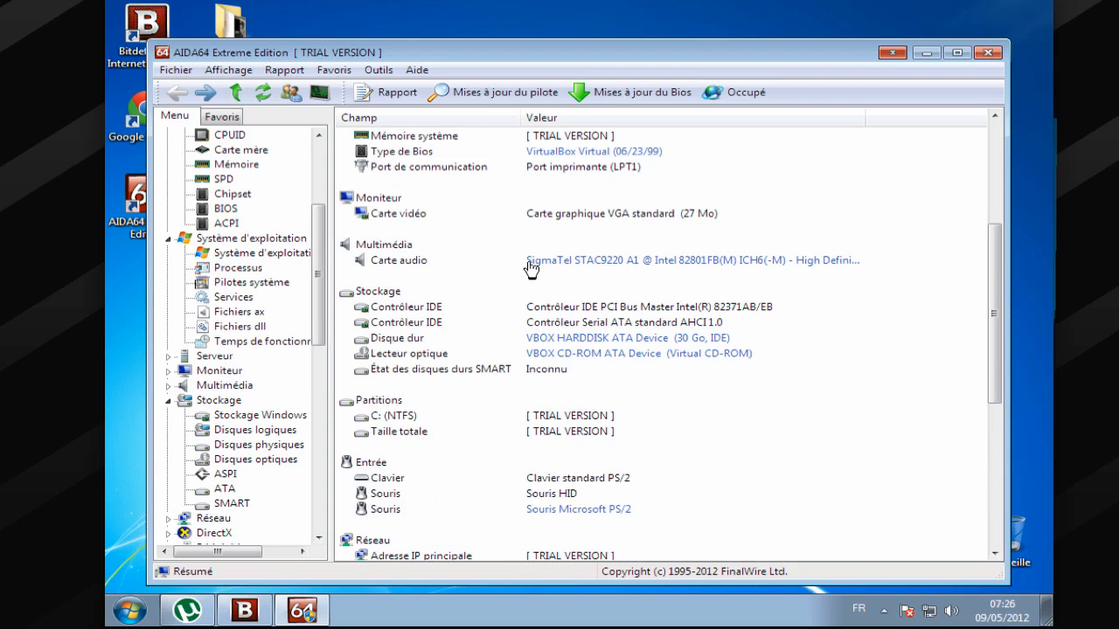
click(535, 276)
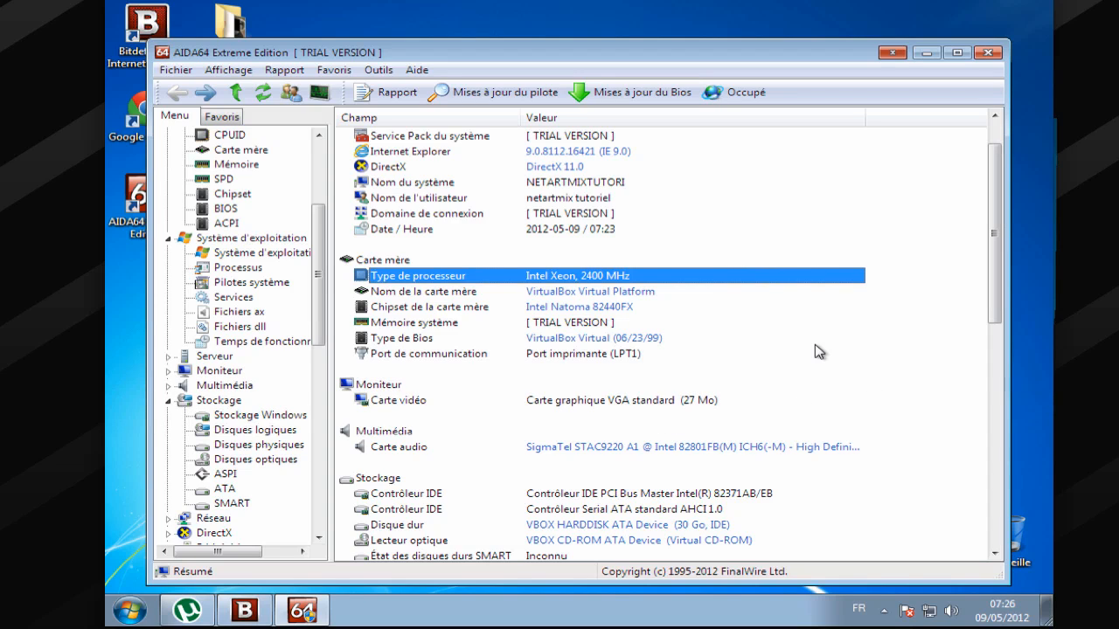
scroll(296, 334, up, 1)
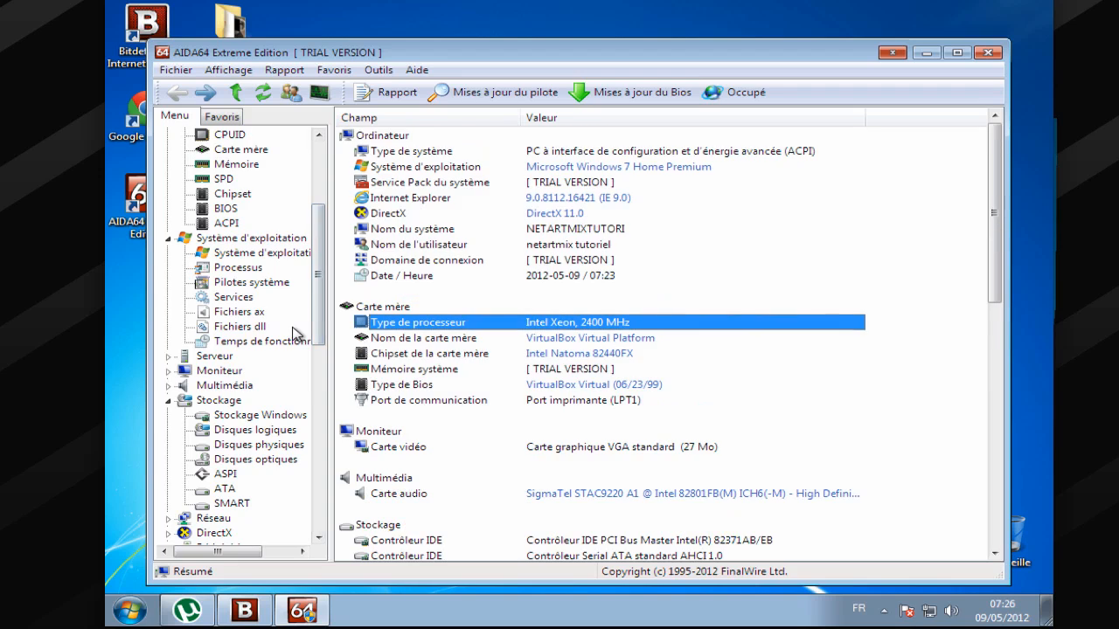